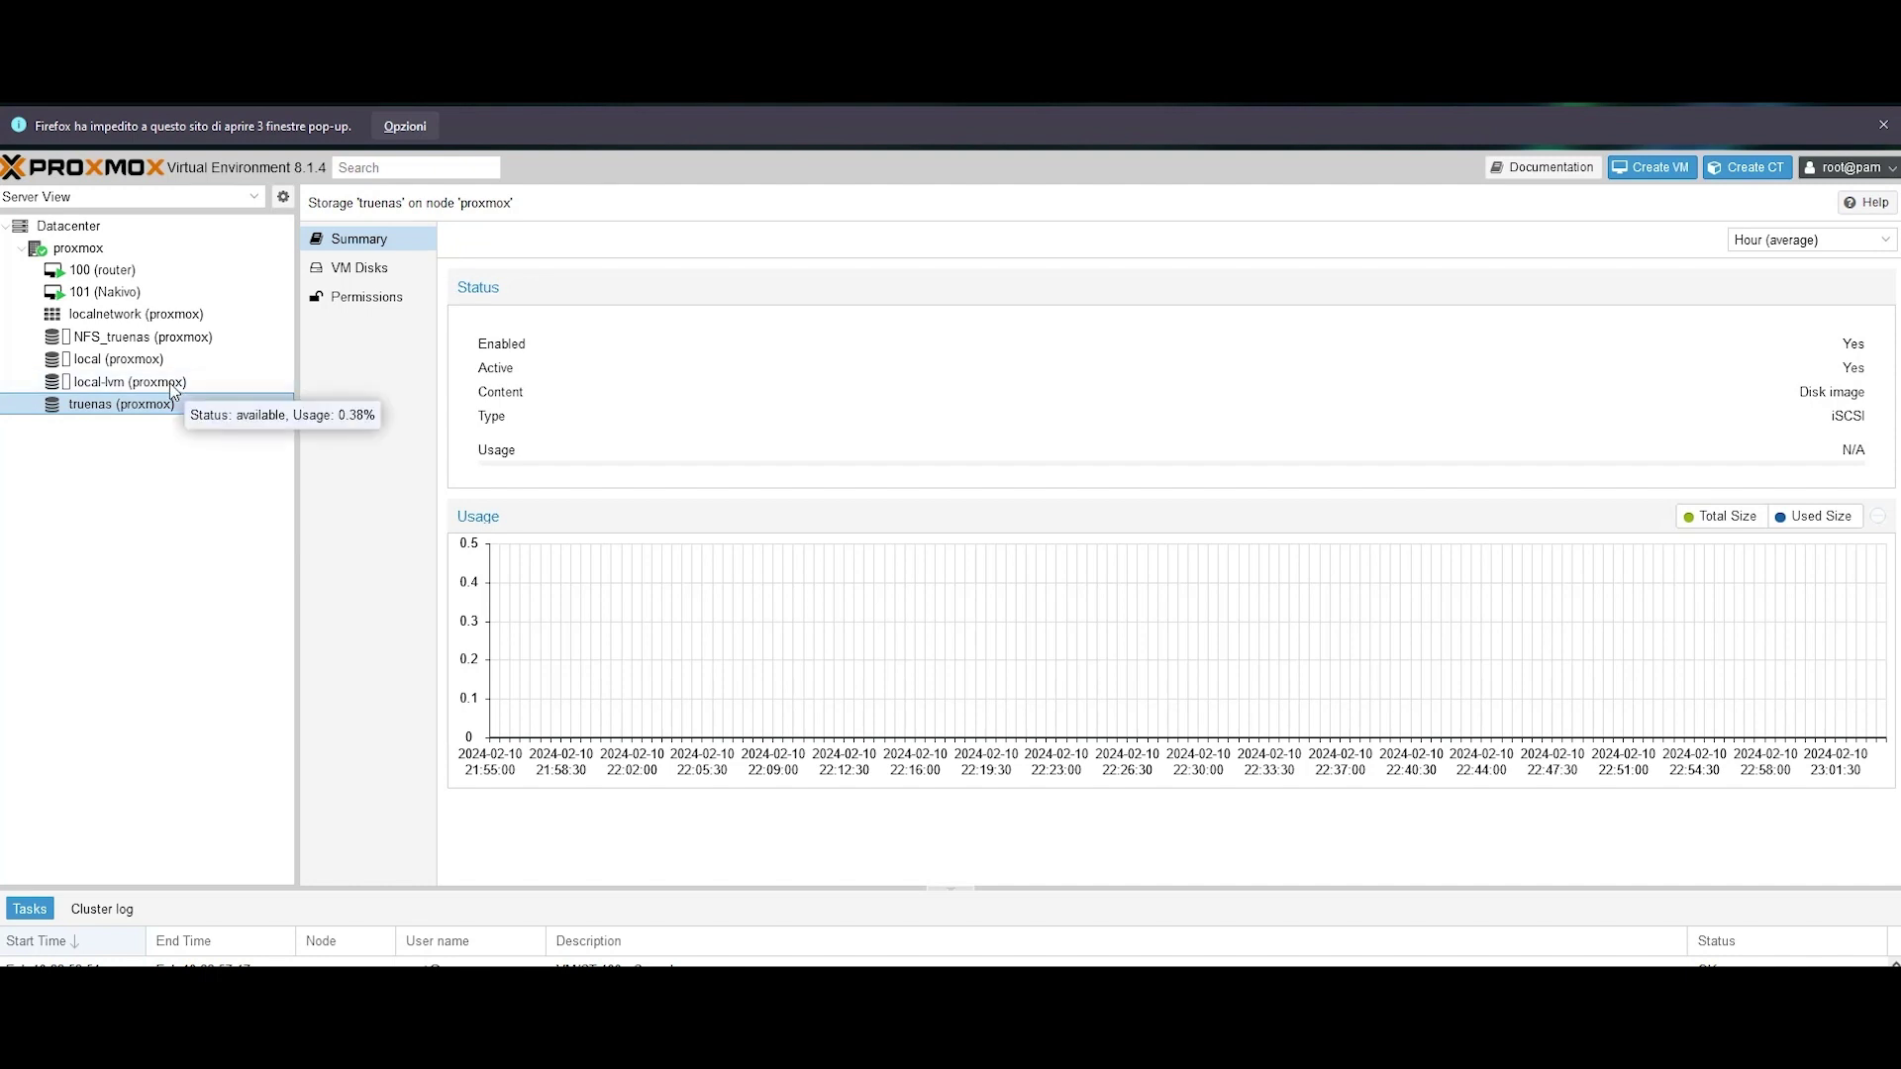
- Check local-lvm and truenas storage usage, then add a 600 GB local-lvm hard disk to Nakivo VM 101
left_click(184, 383)
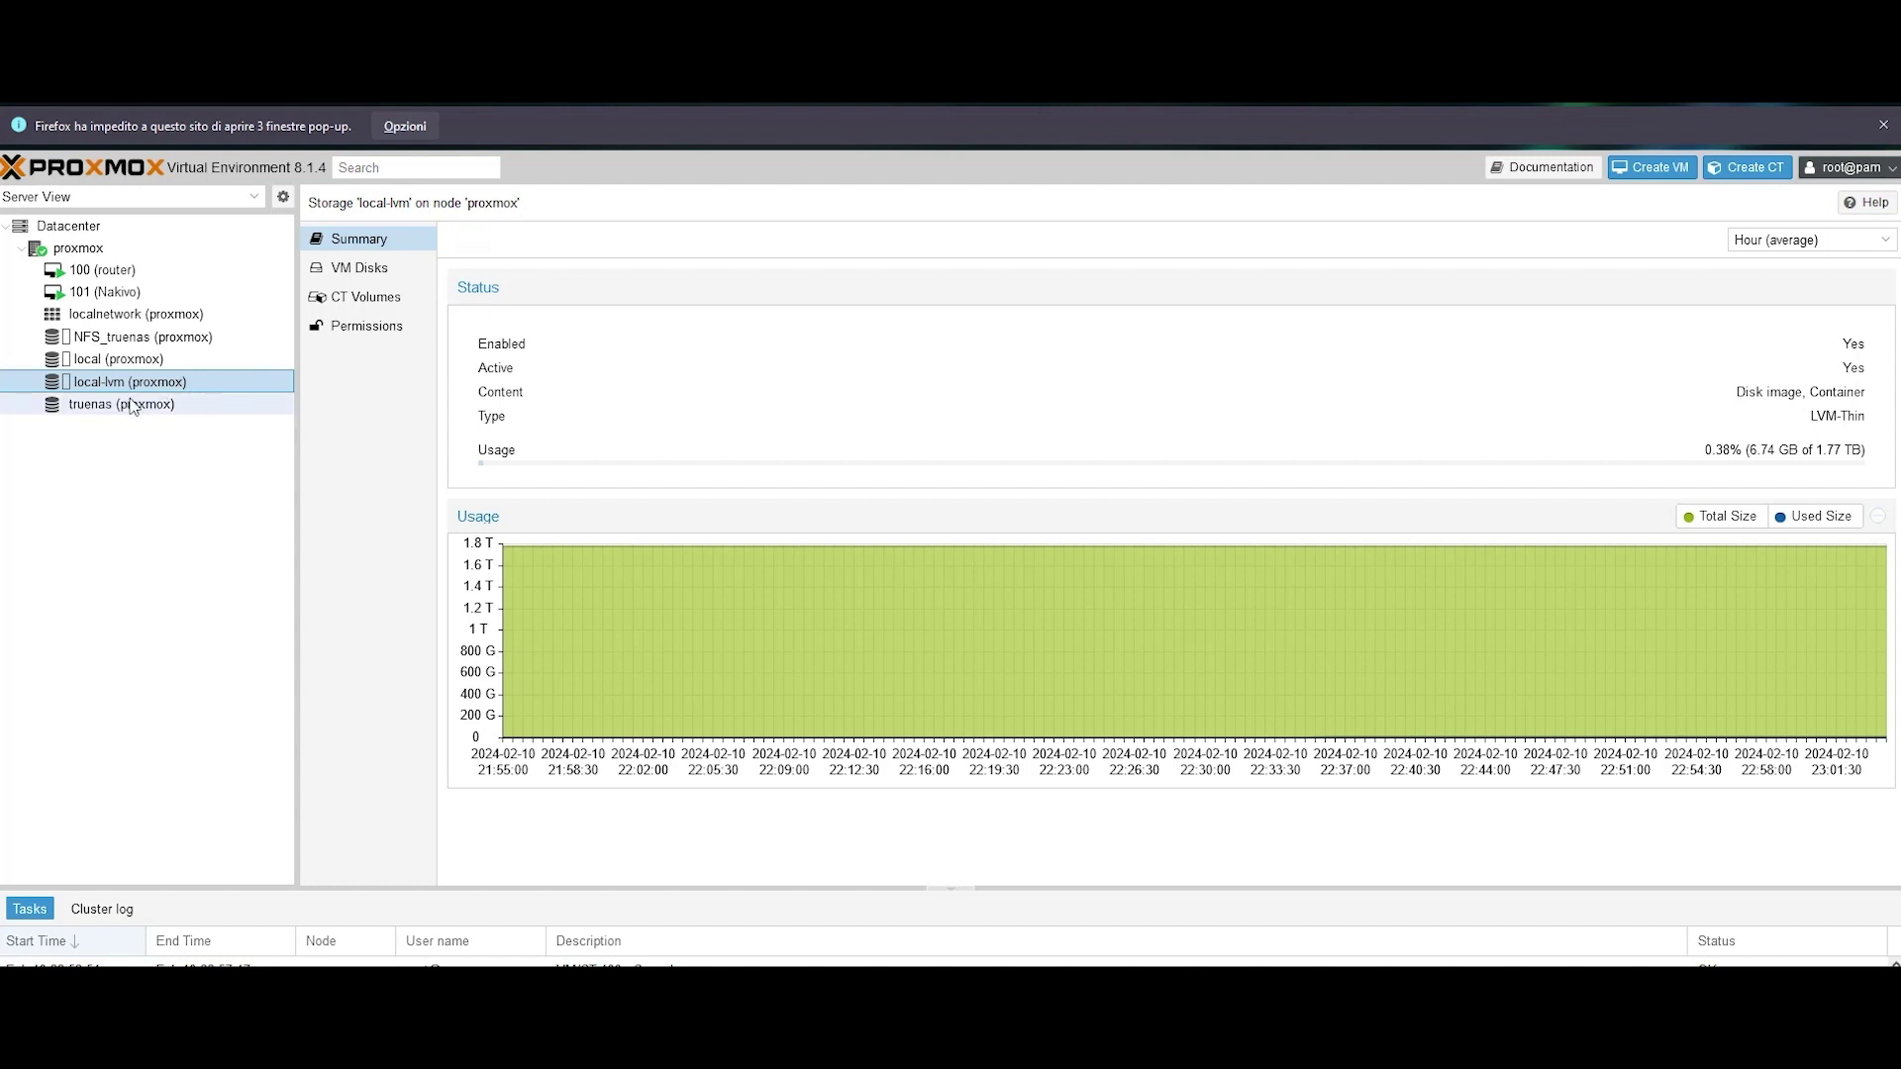
left_click(269, 406)
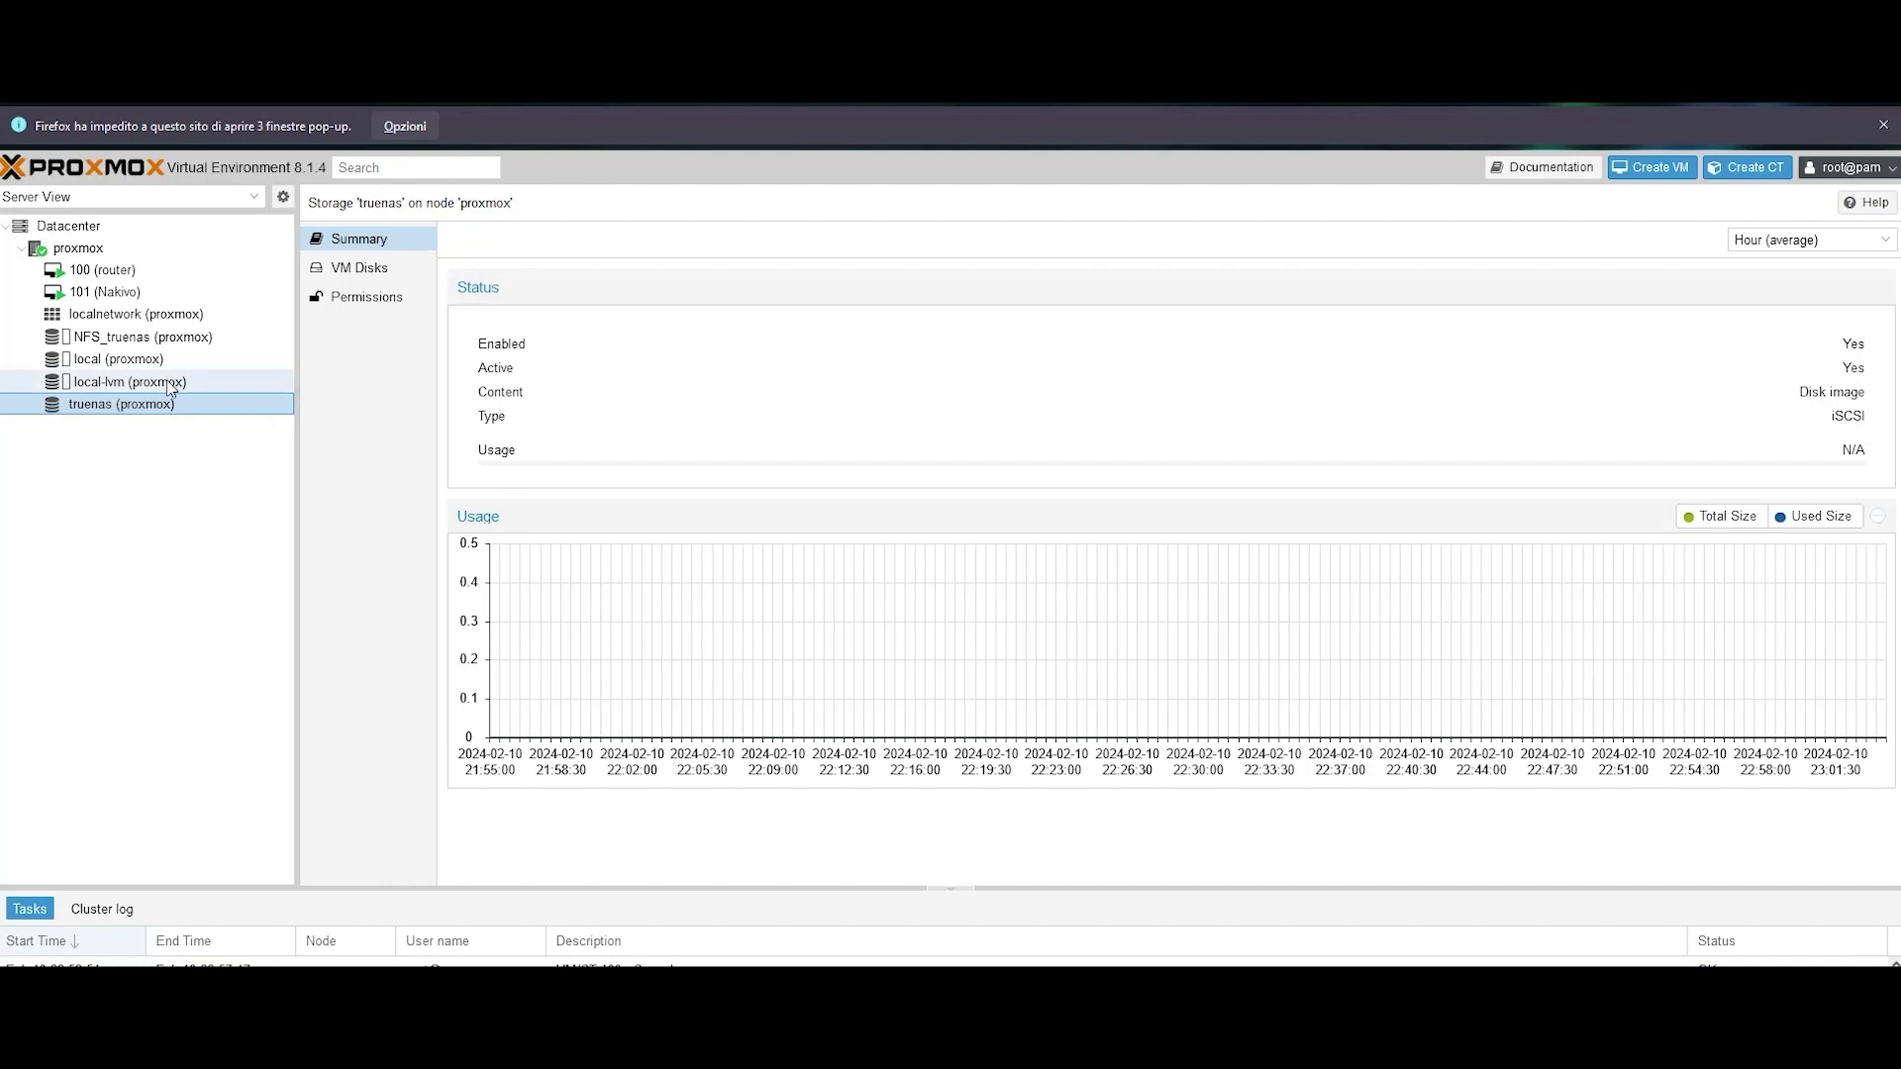
left_click(138, 297)
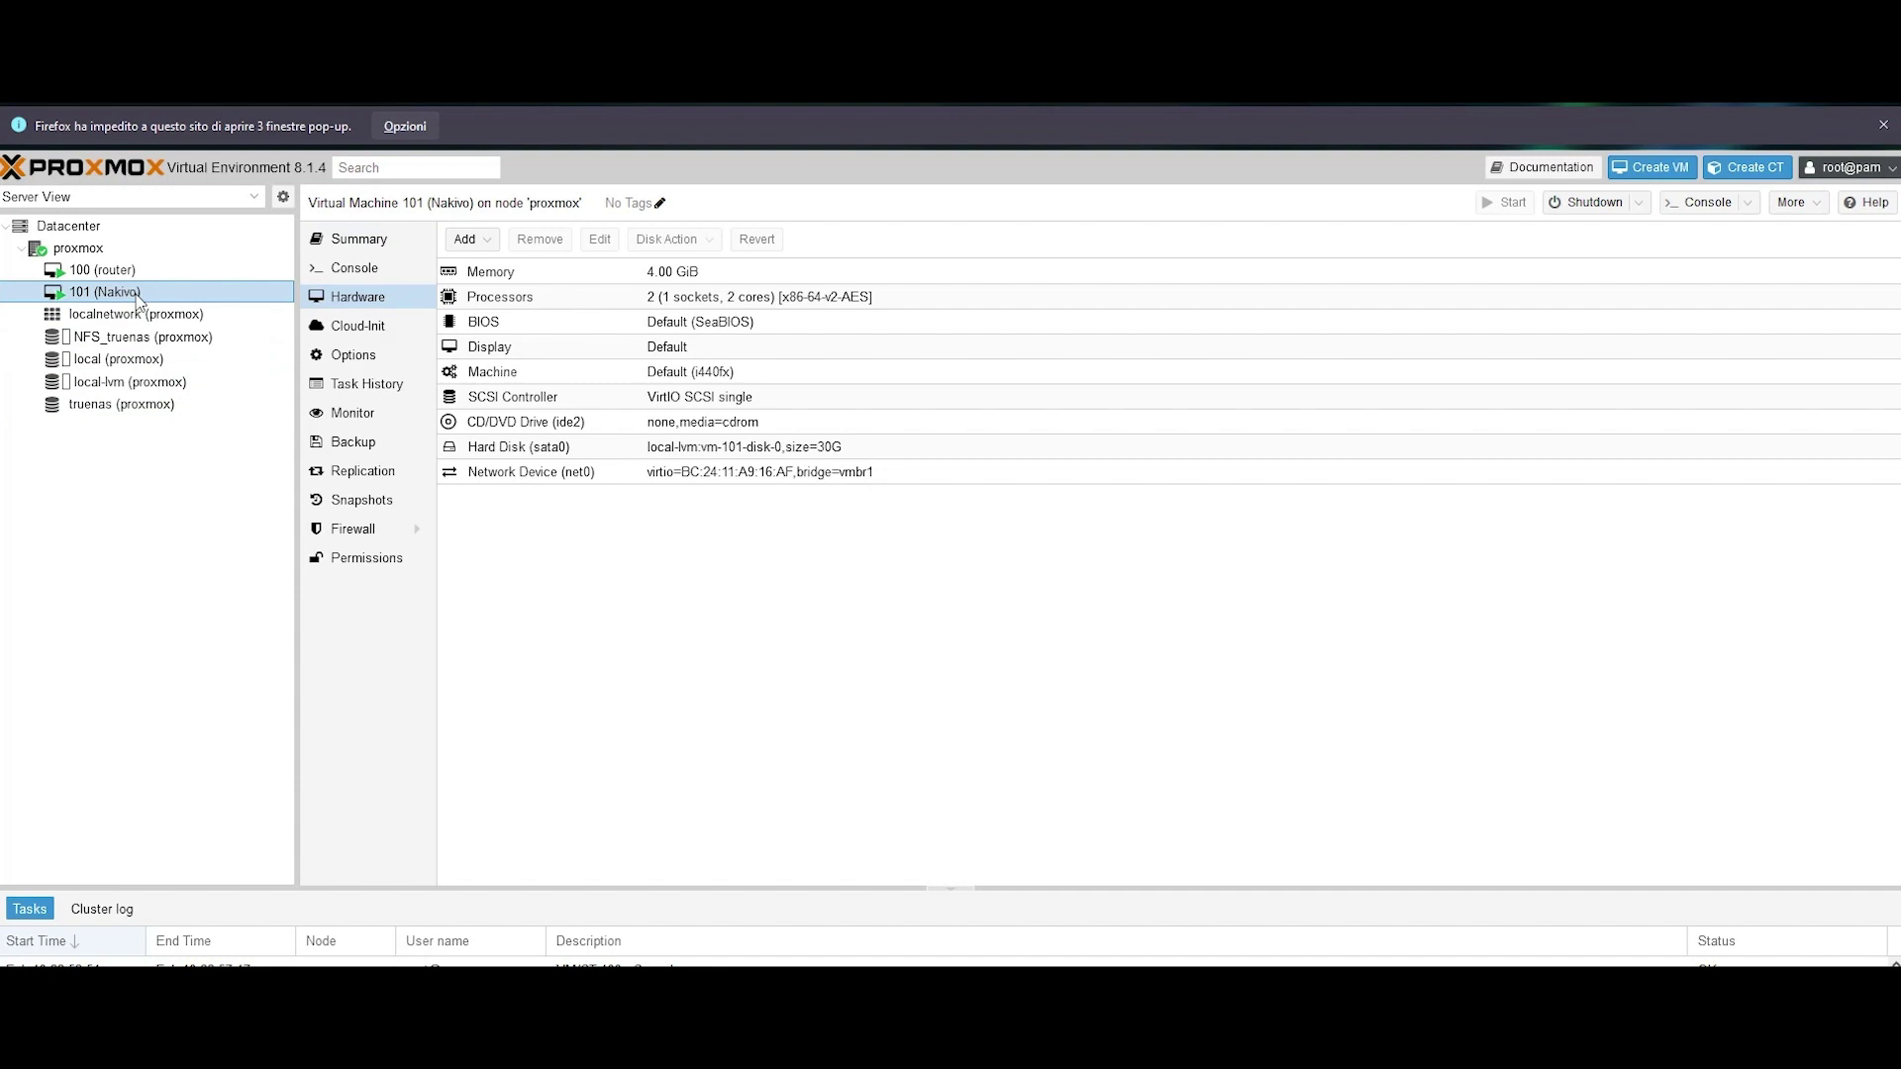
left_click(489, 245)
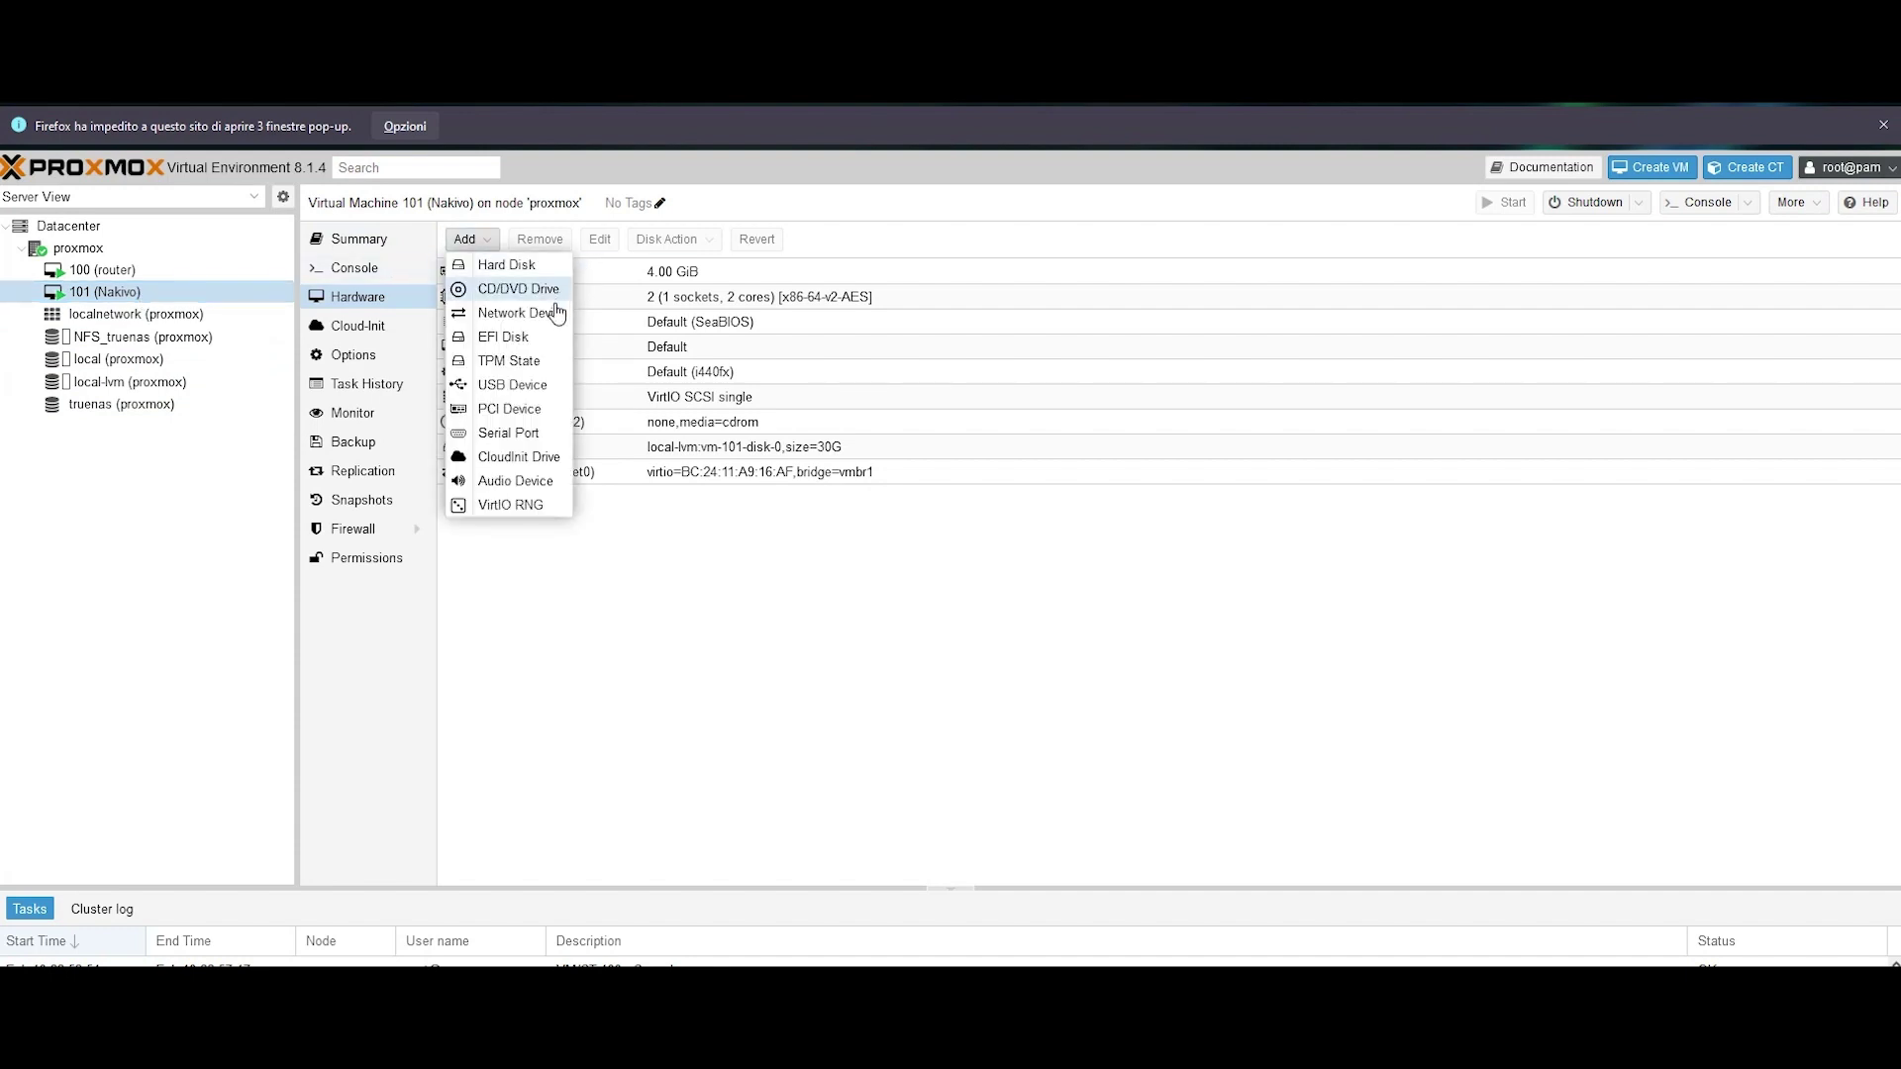
left_click(520, 265)
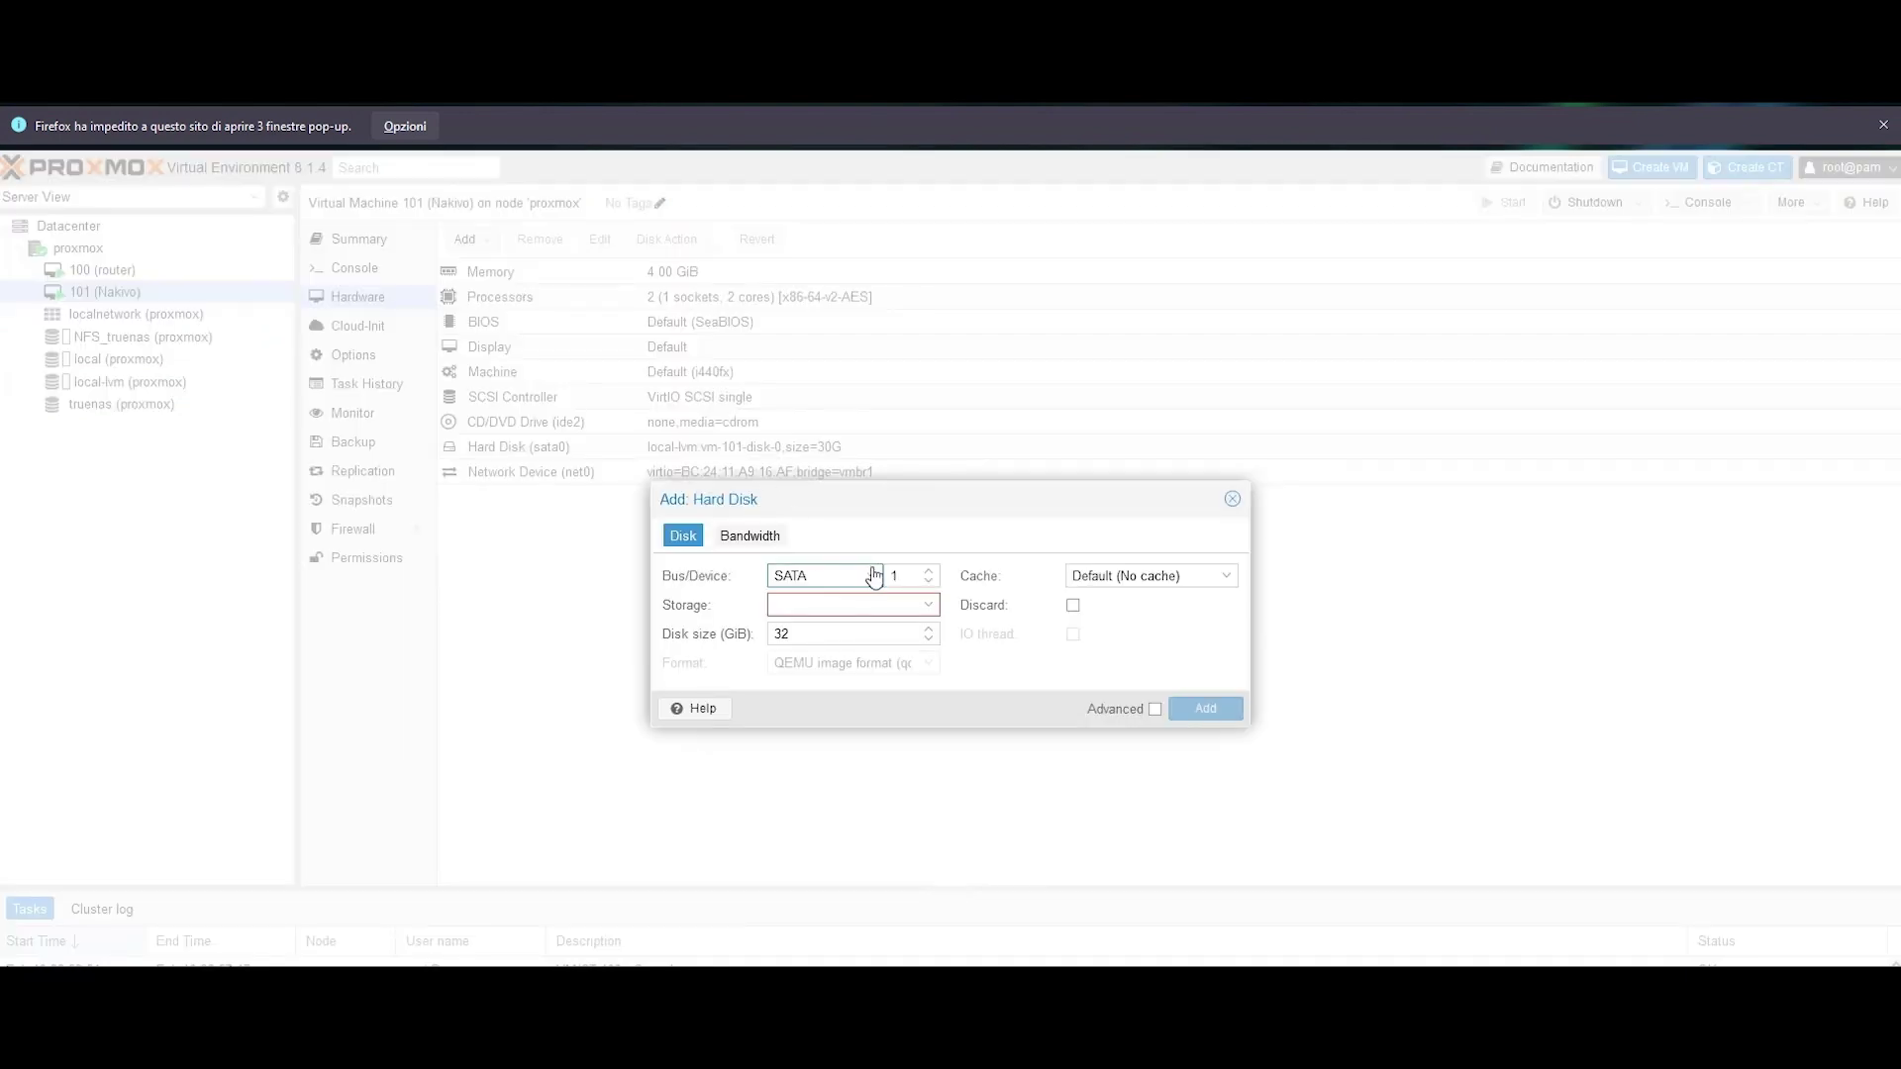
left_click(868, 604)
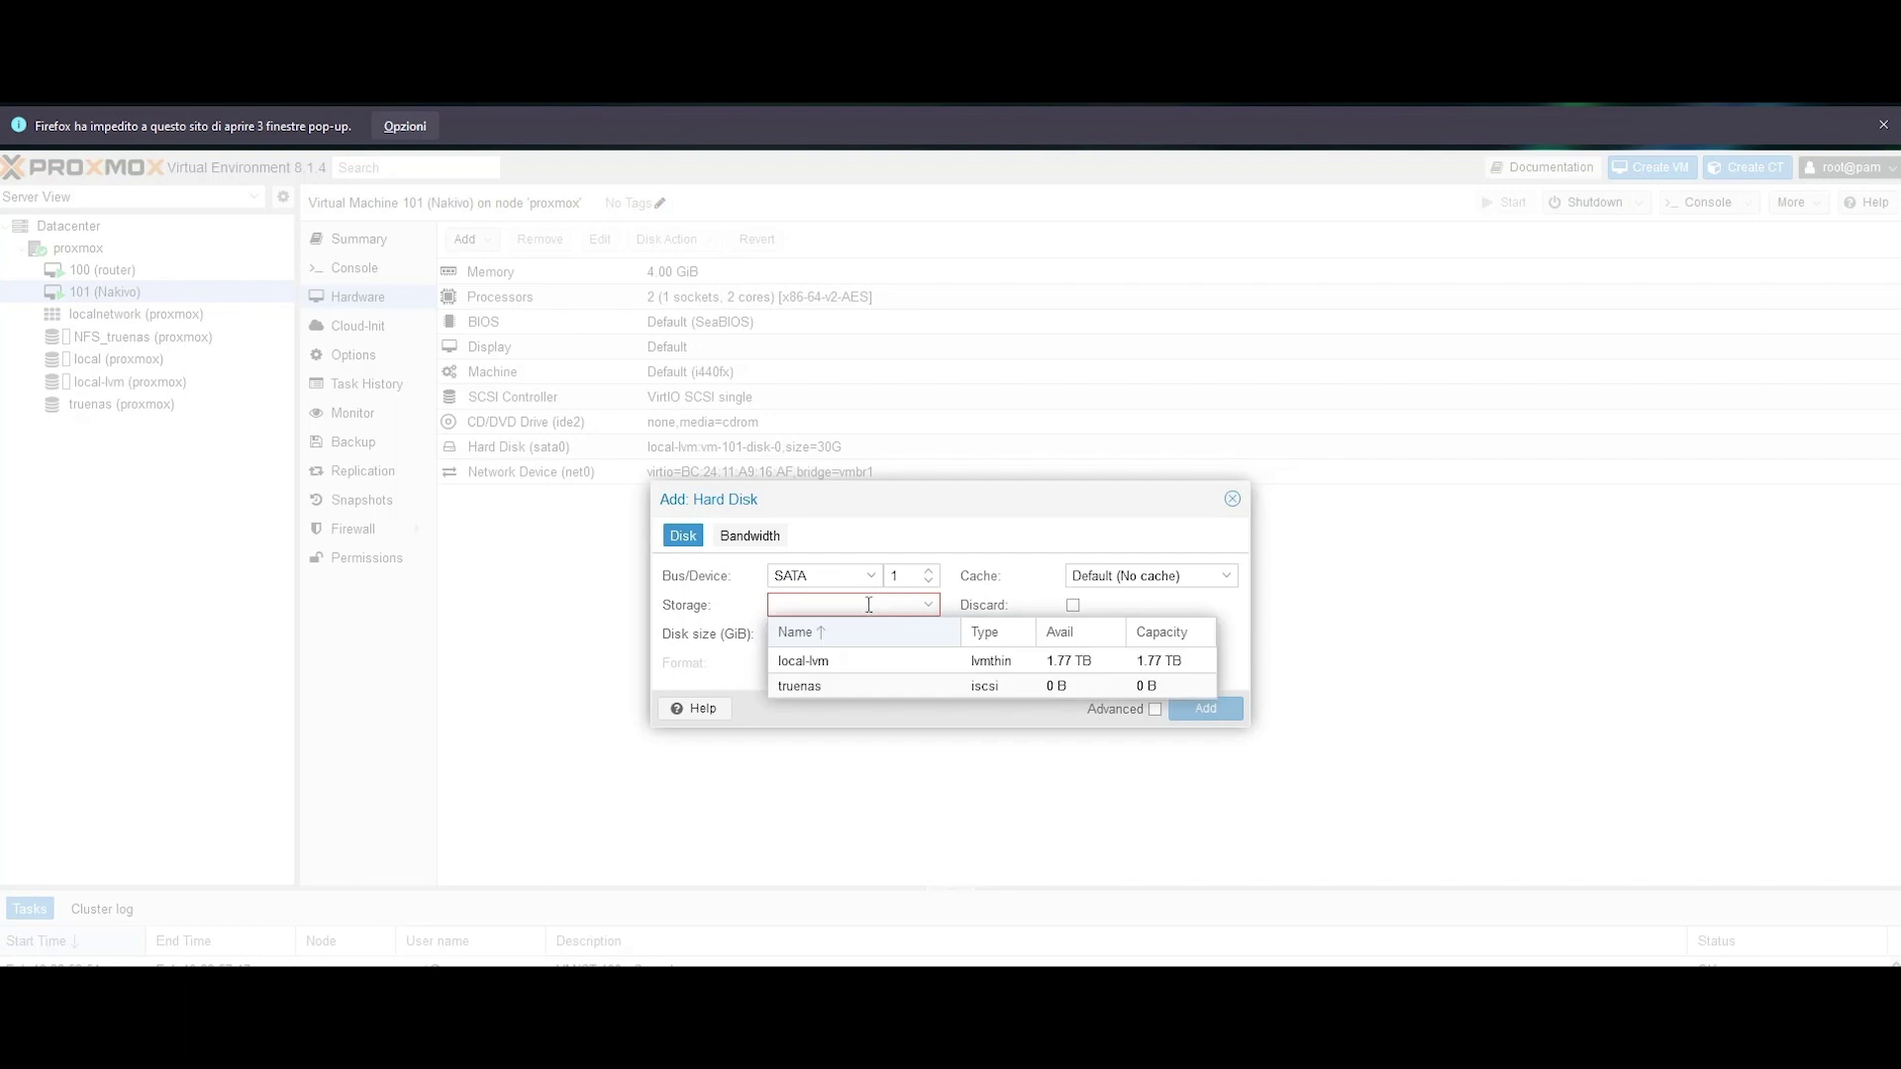
left_click(884, 669)
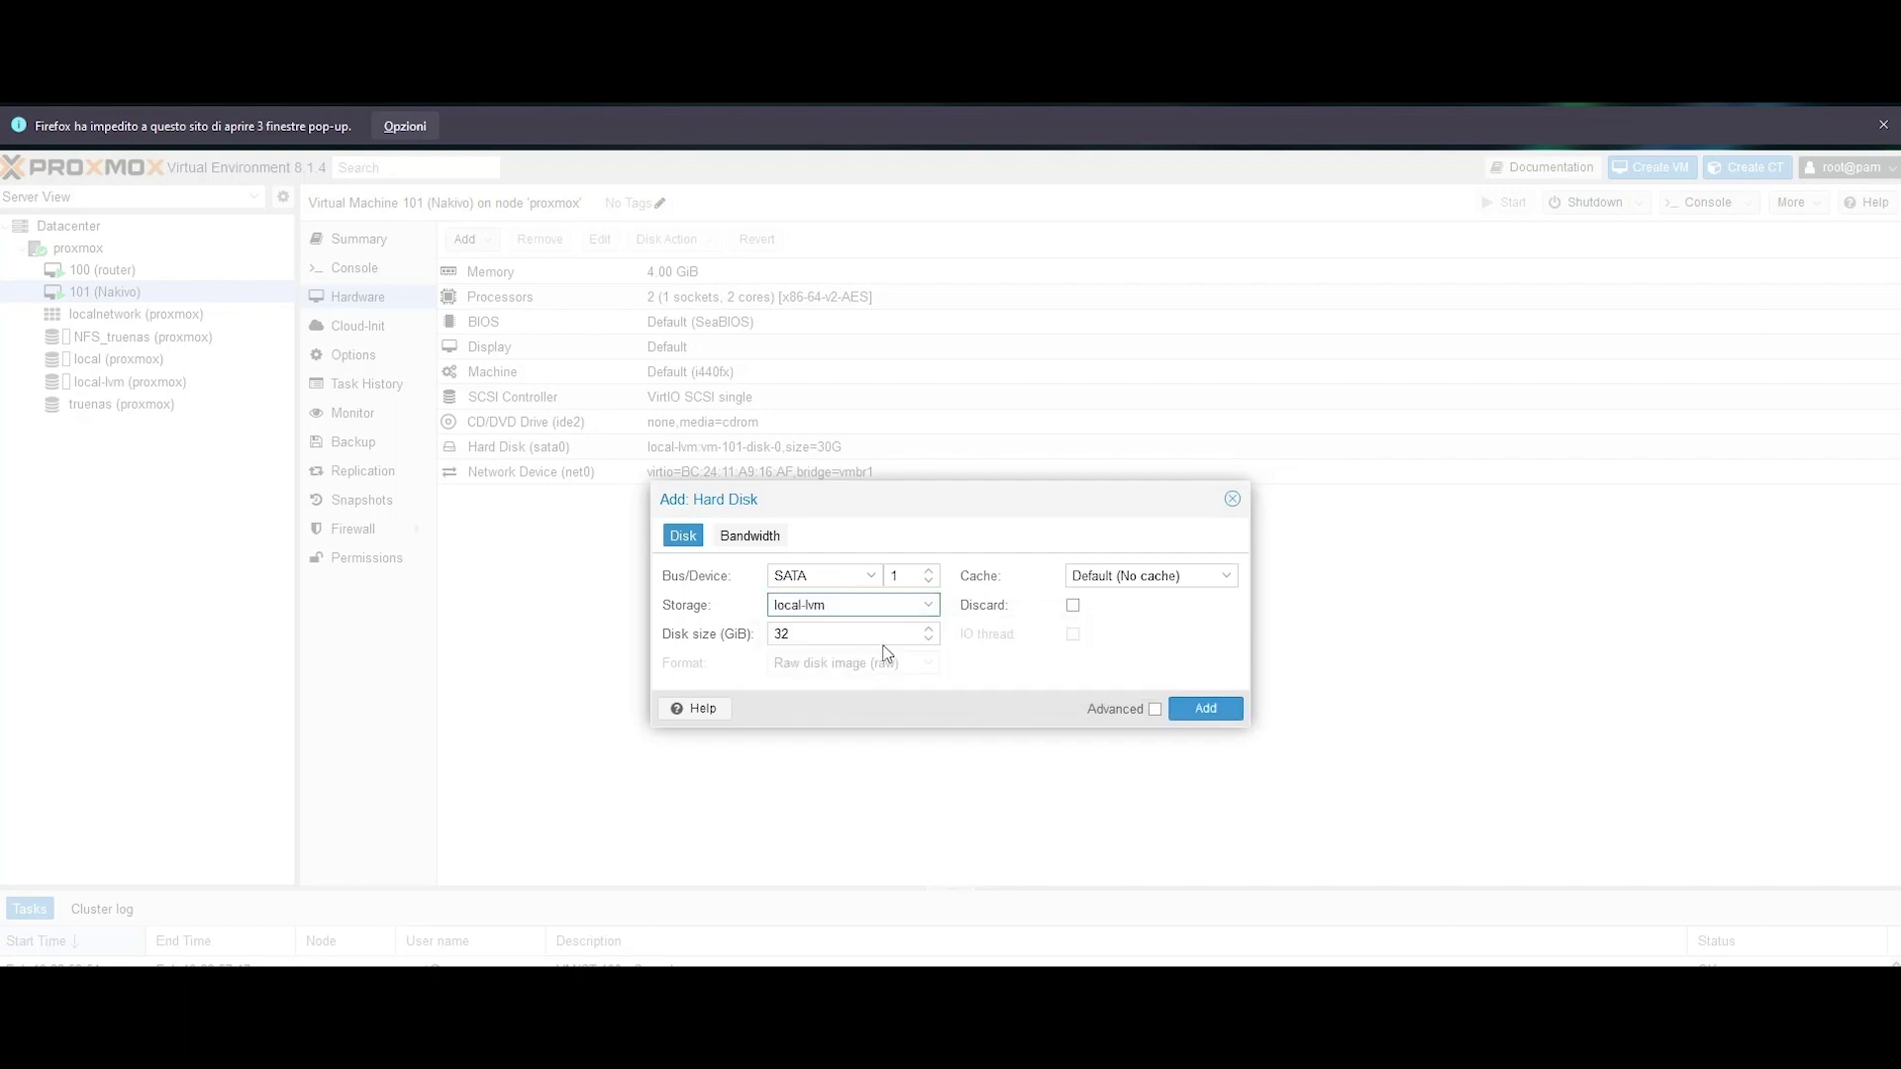
double_click(857, 634)
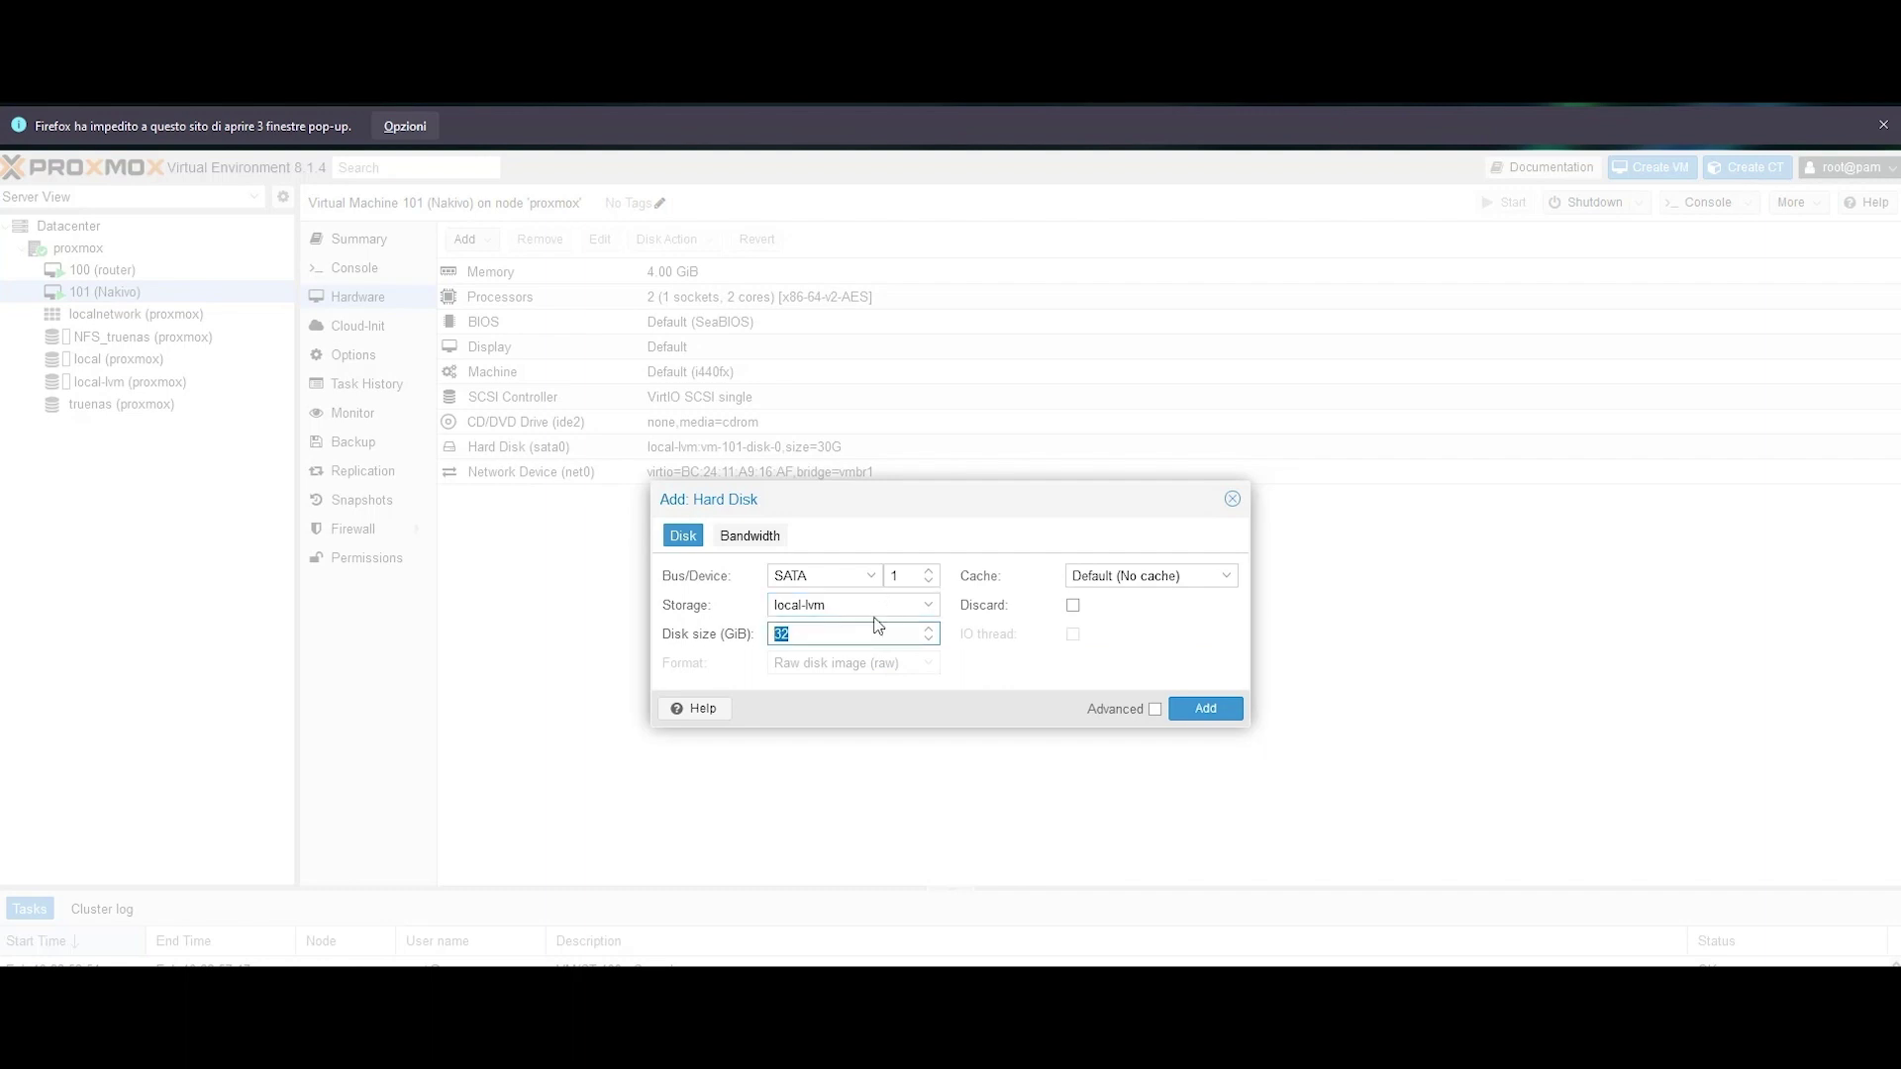
type("600")
left_click(1198, 708)
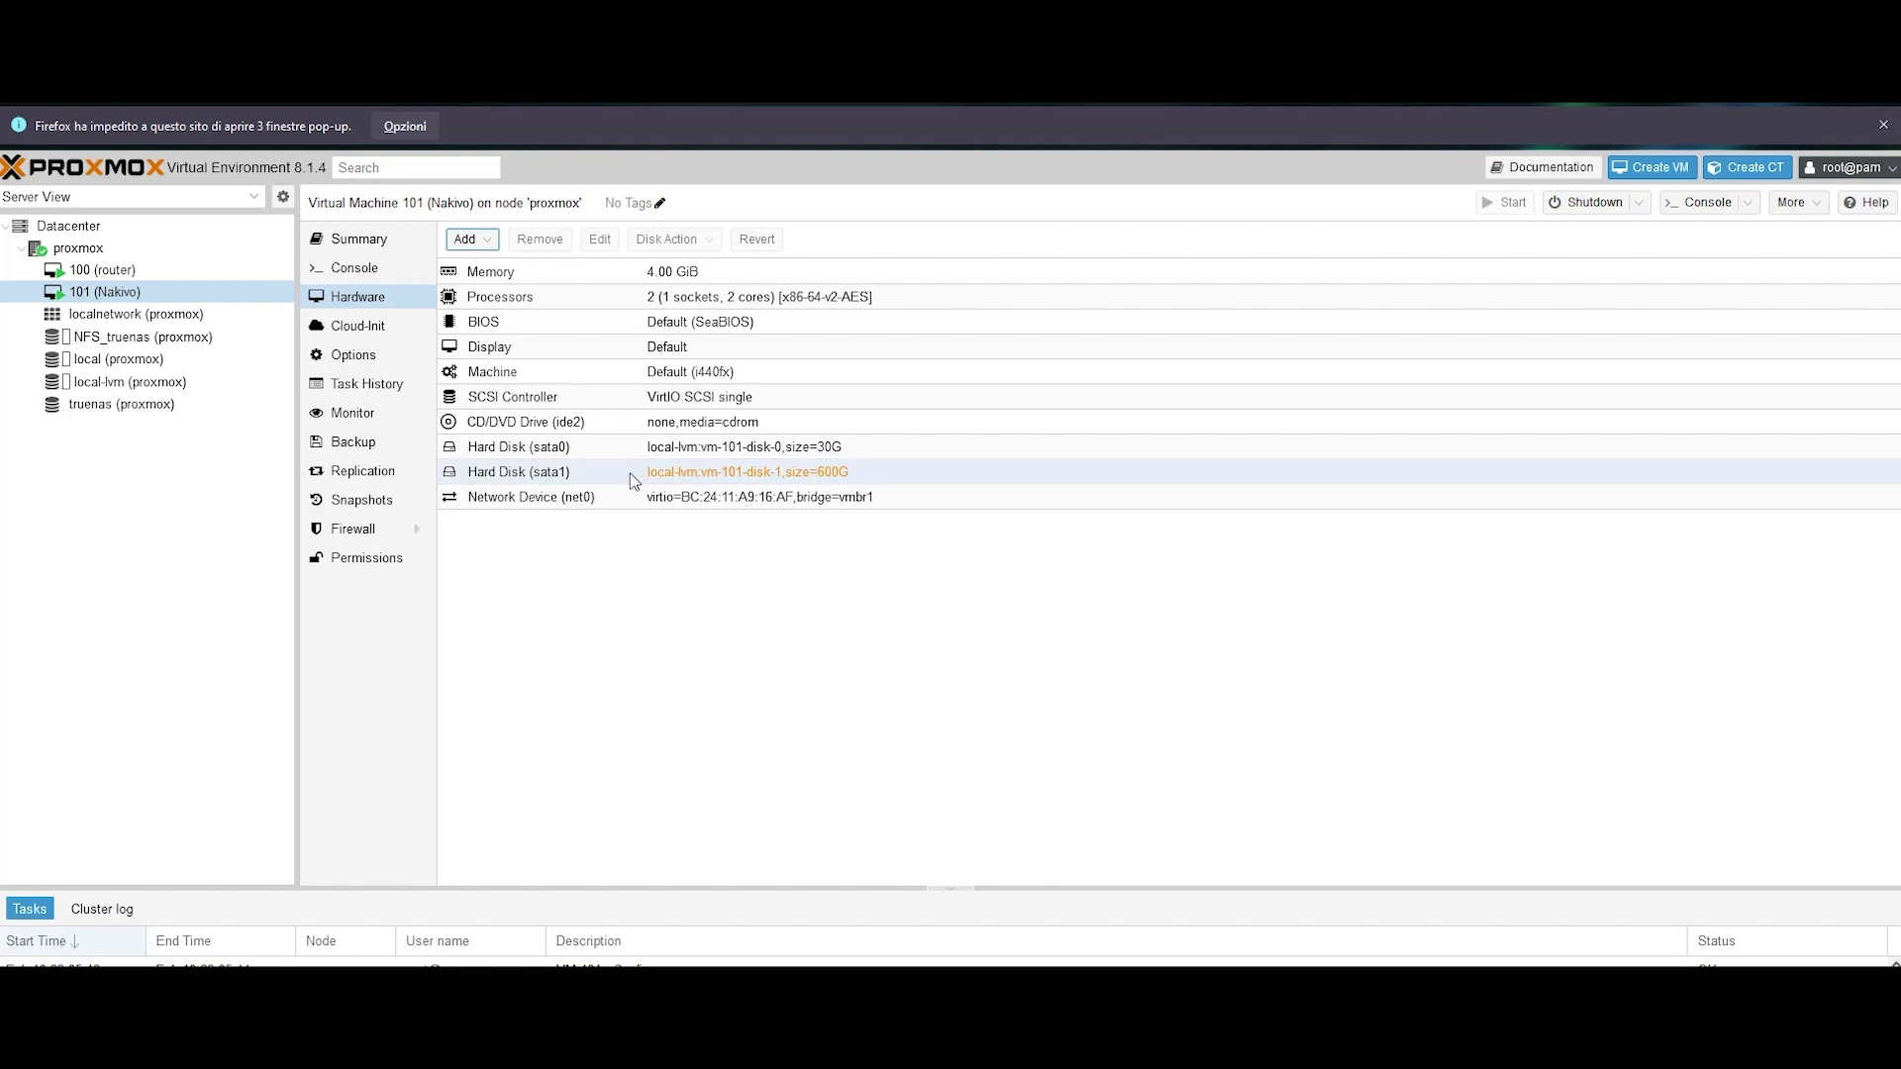
- Reboot Nakivo VM 101 and start it from the console to reach the NAKIVO appliance menu
left_click(208, 291)
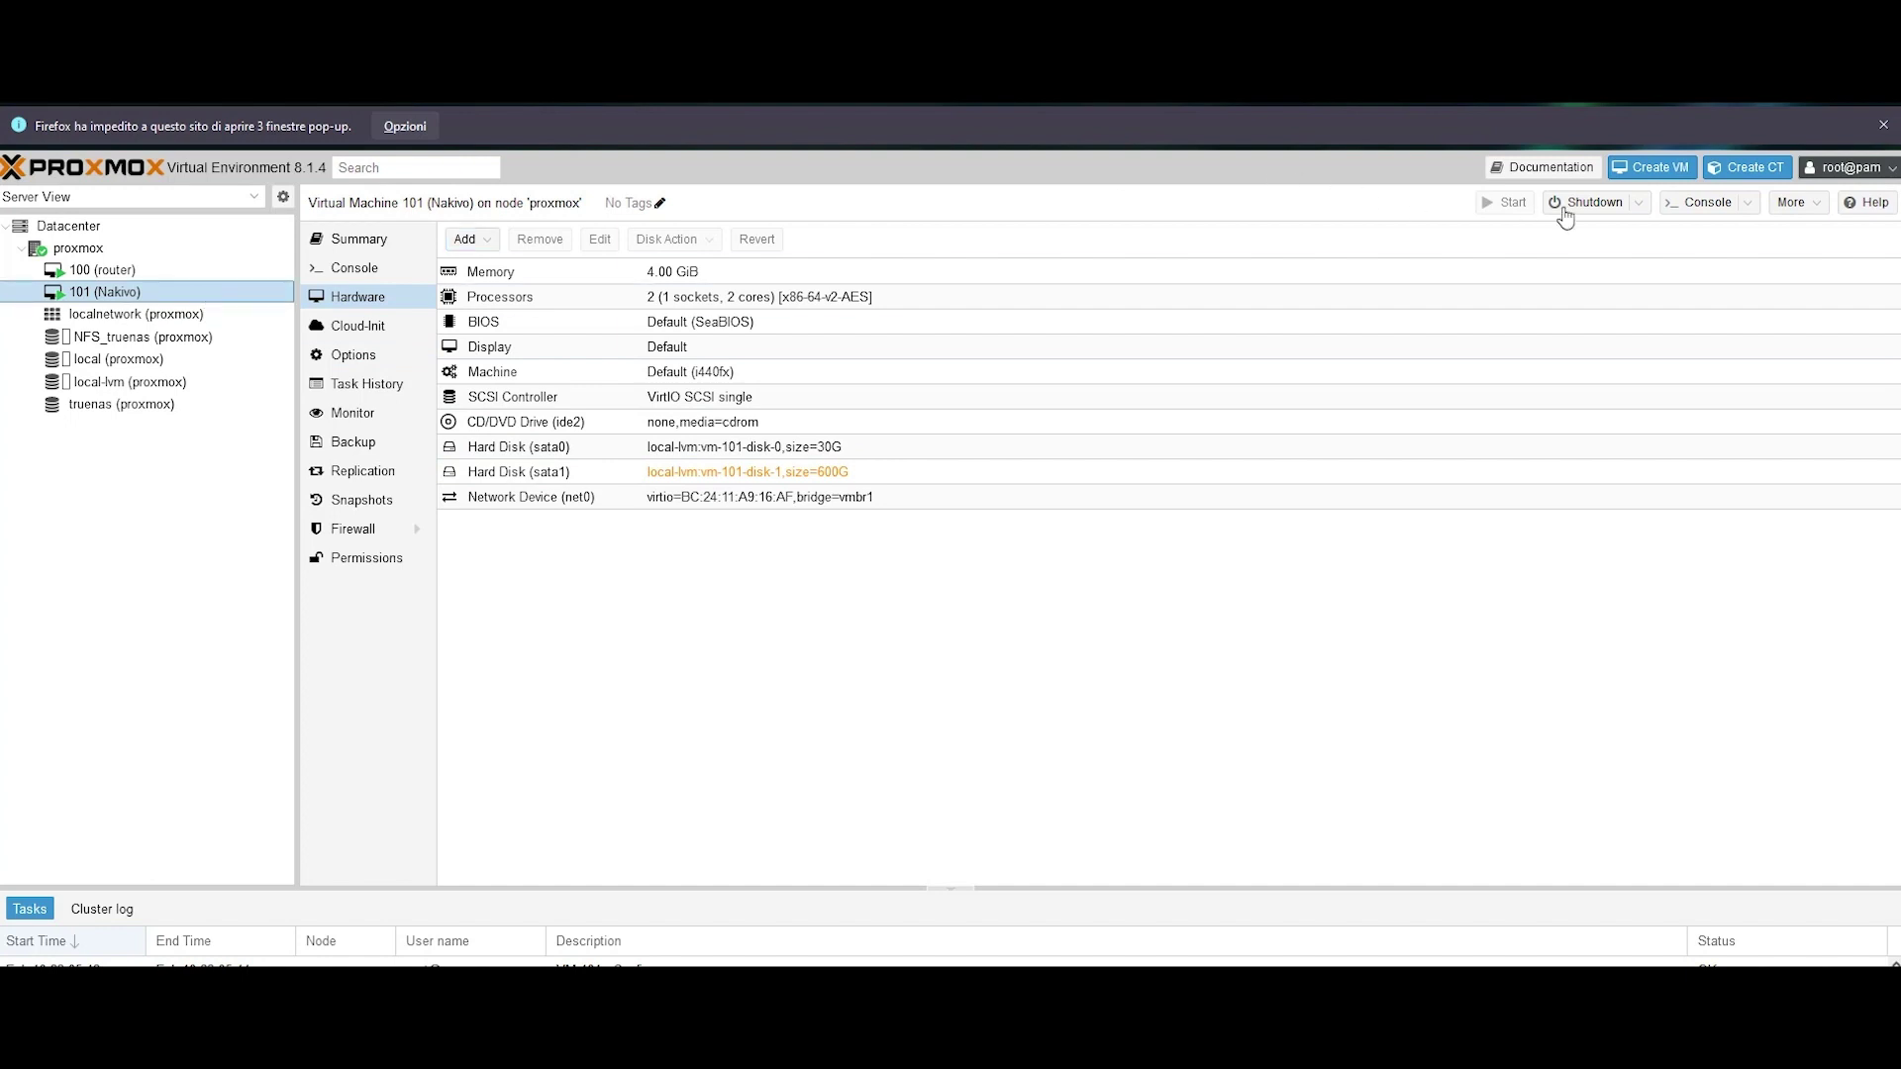
left_click(1638, 202)
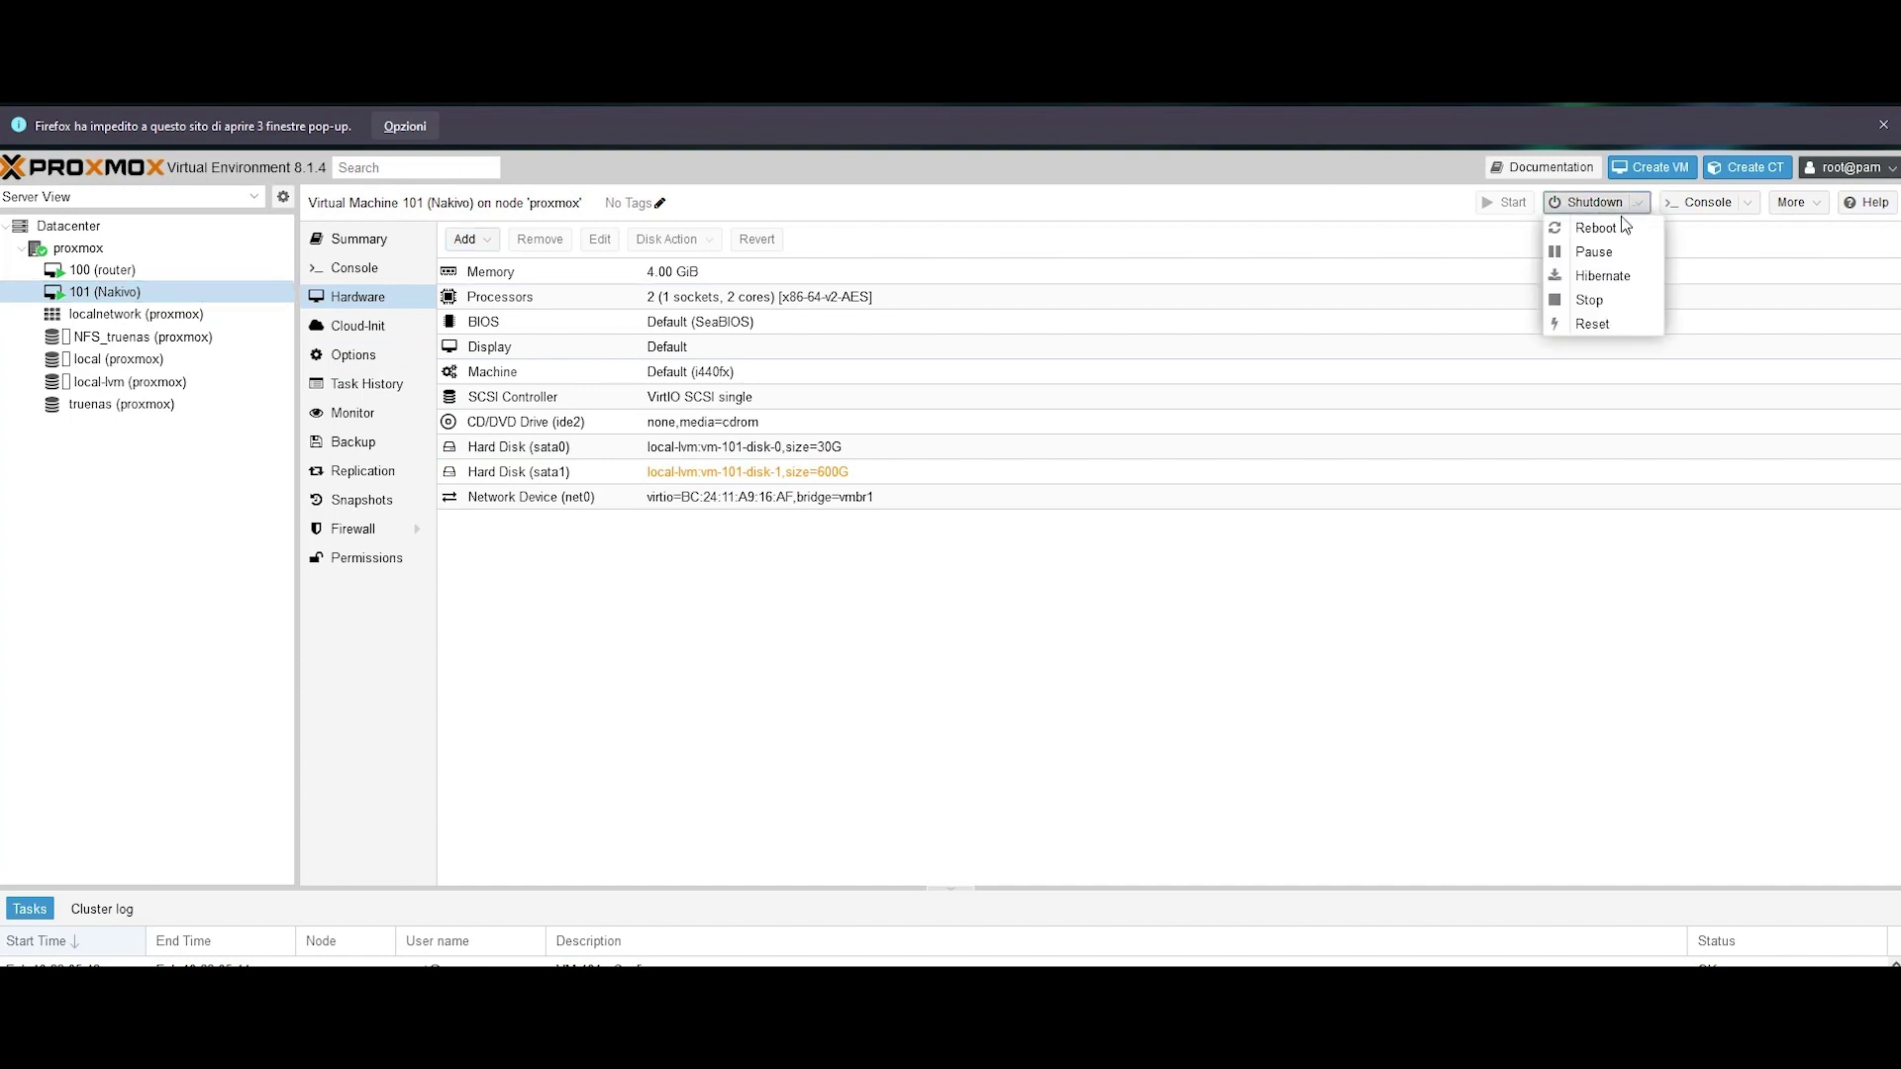
left_click(1624, 230)
left_click(906, 651)
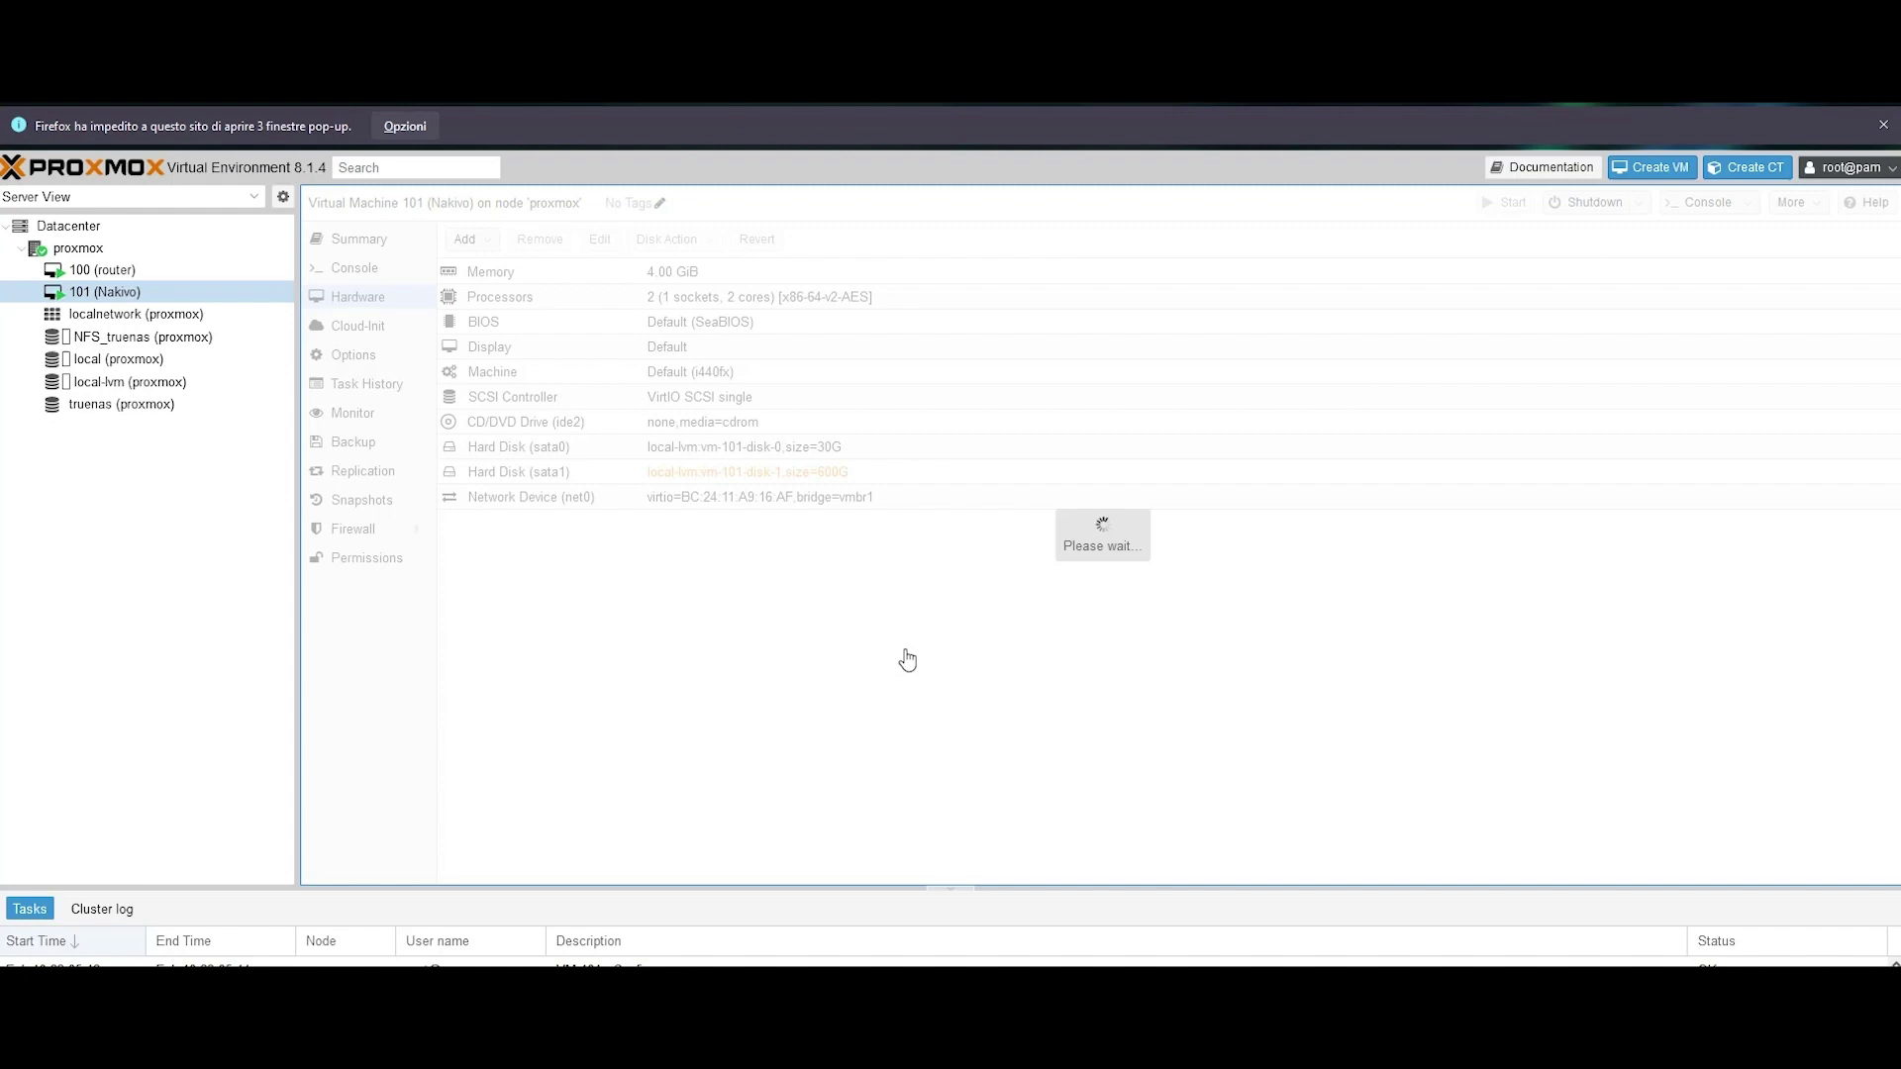
left_click(1708, 202)
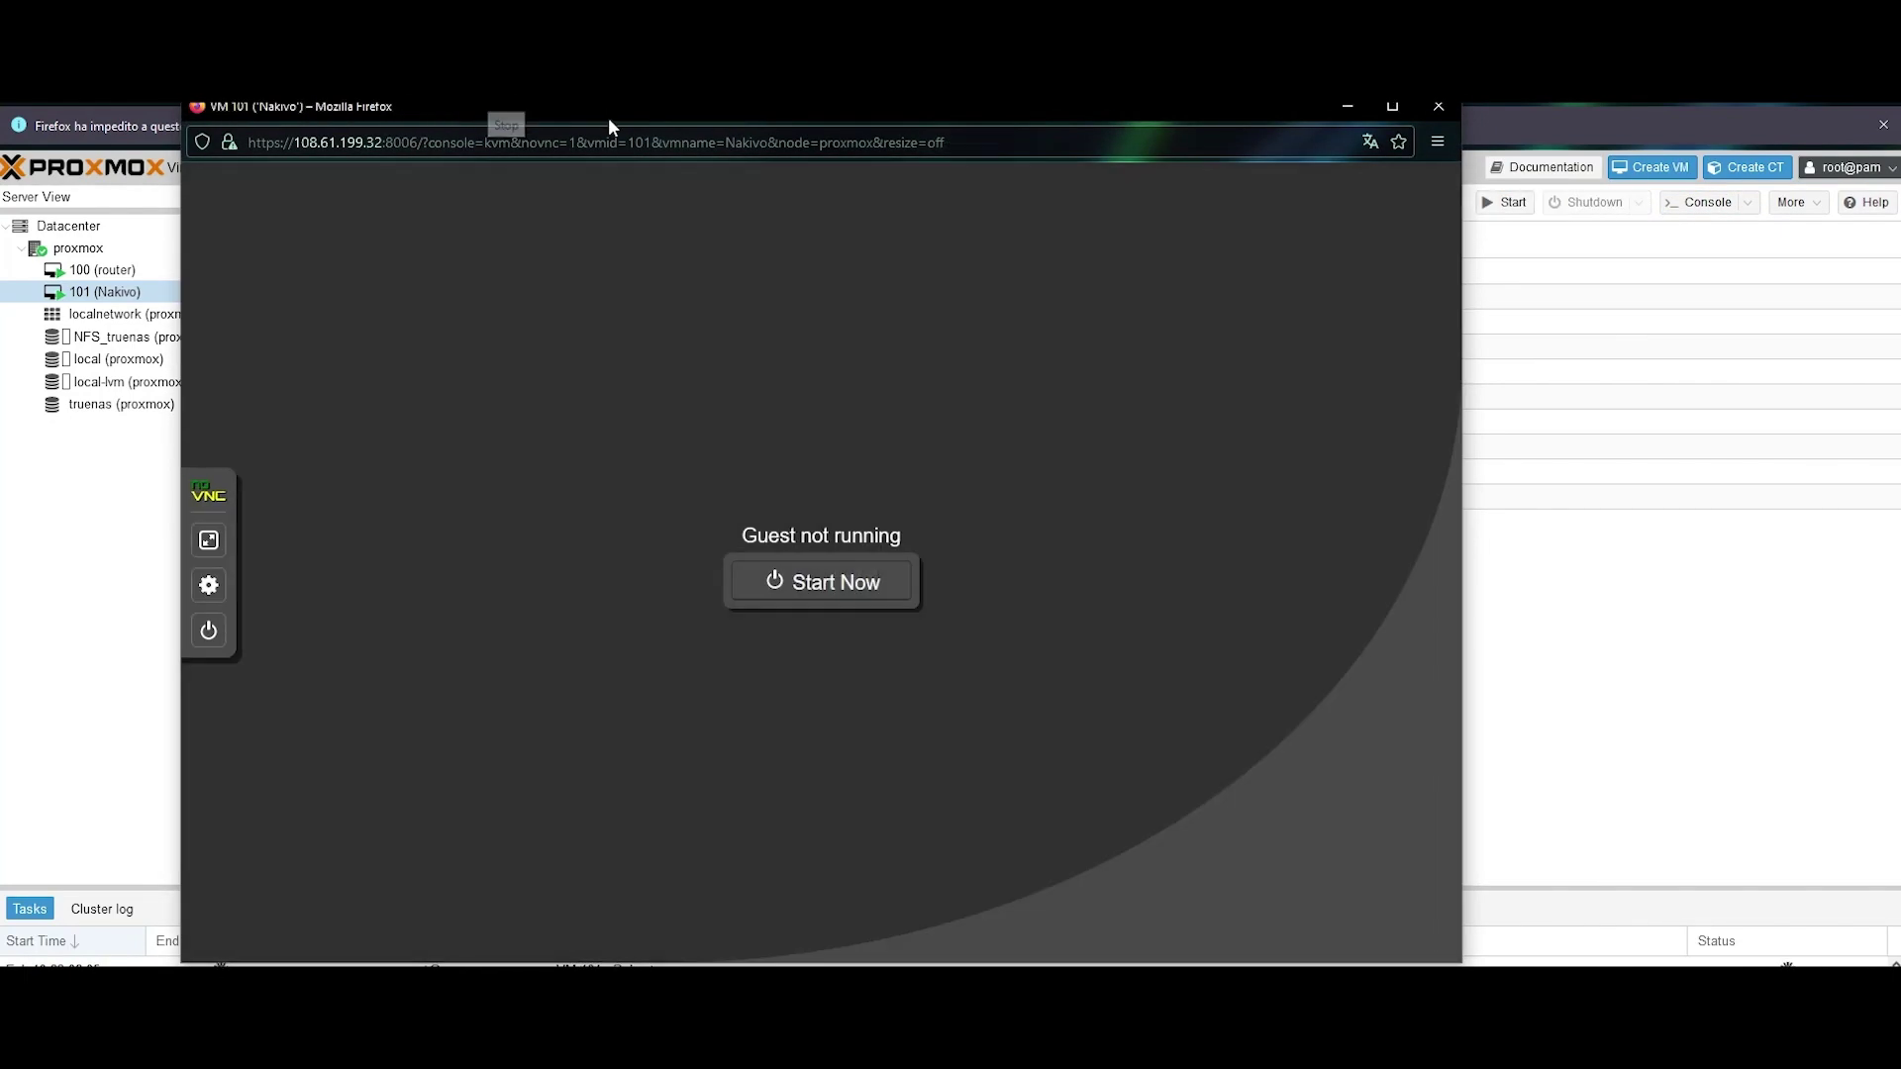
left_click(836, 581)
left_click(85, 531)
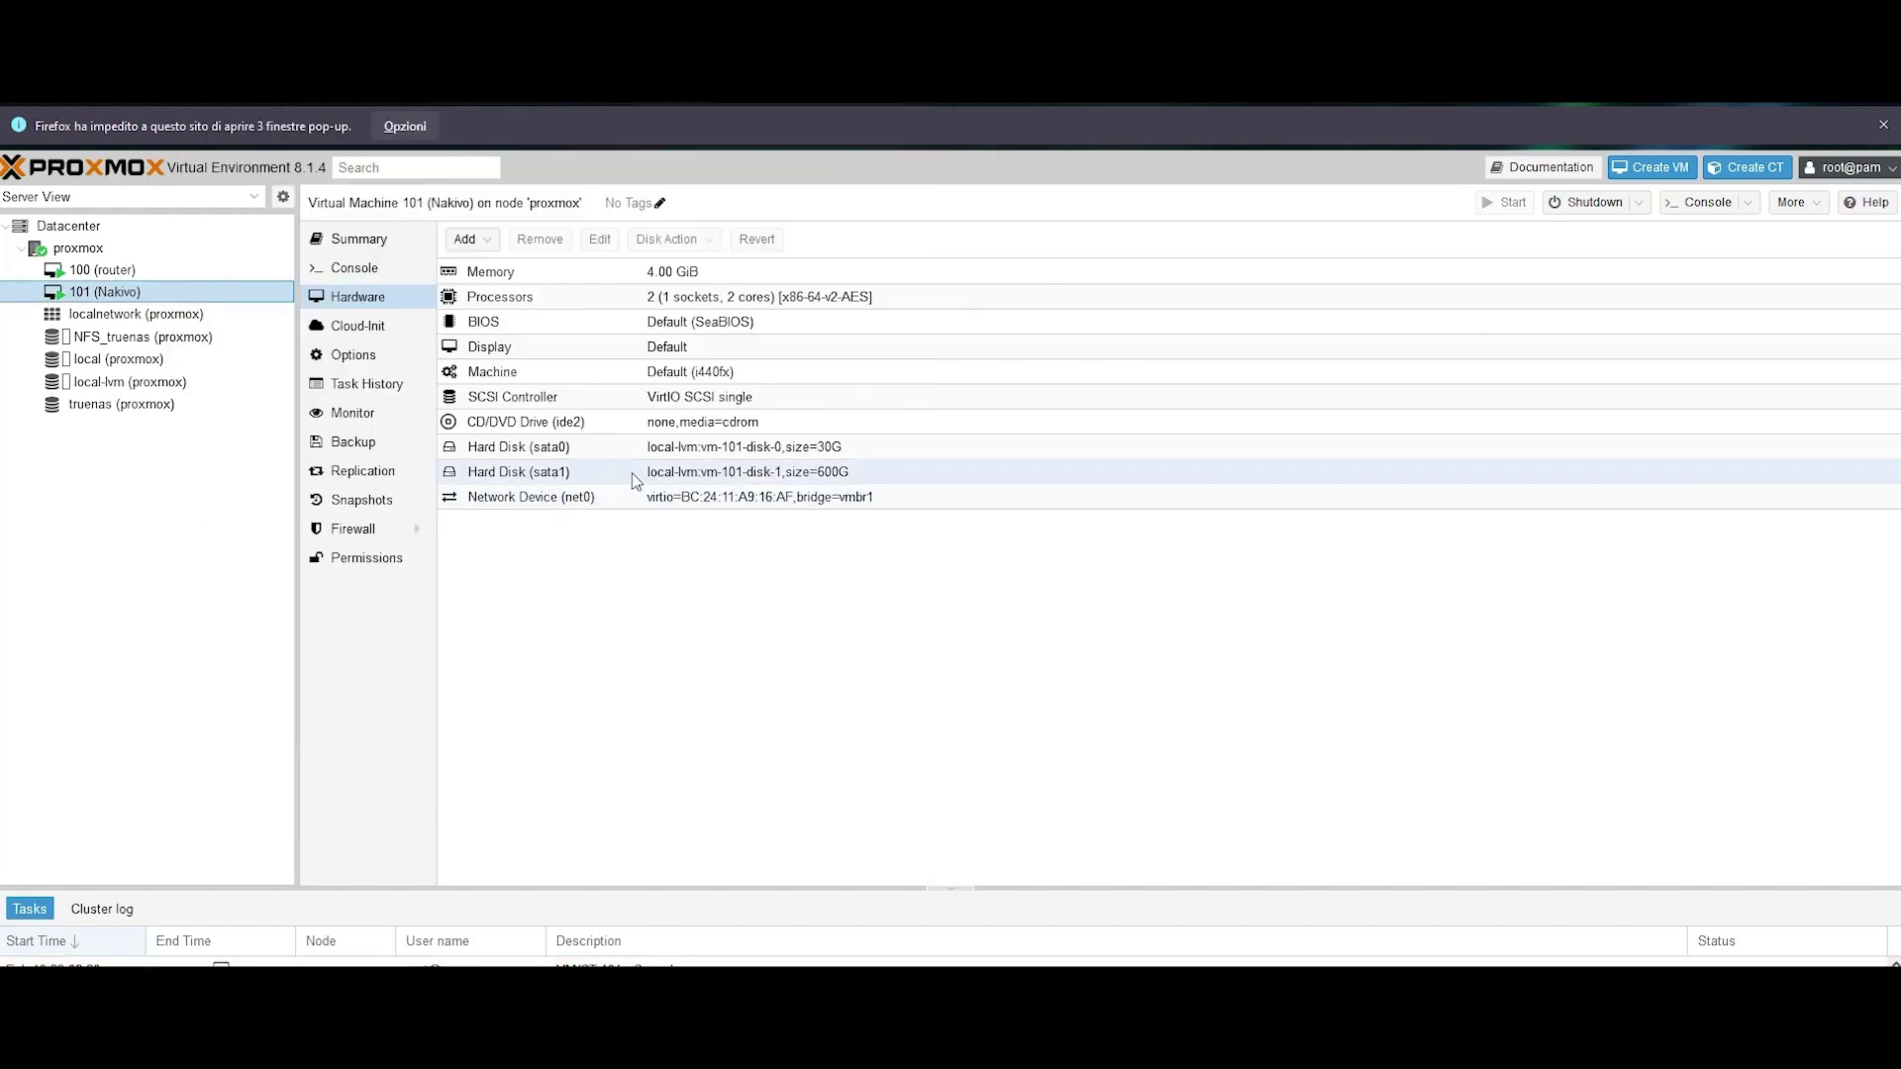
- Format the 600GB sdb disk, add it as onboard repository storage, and go back to the appliance main menu
left_click(698, 931)
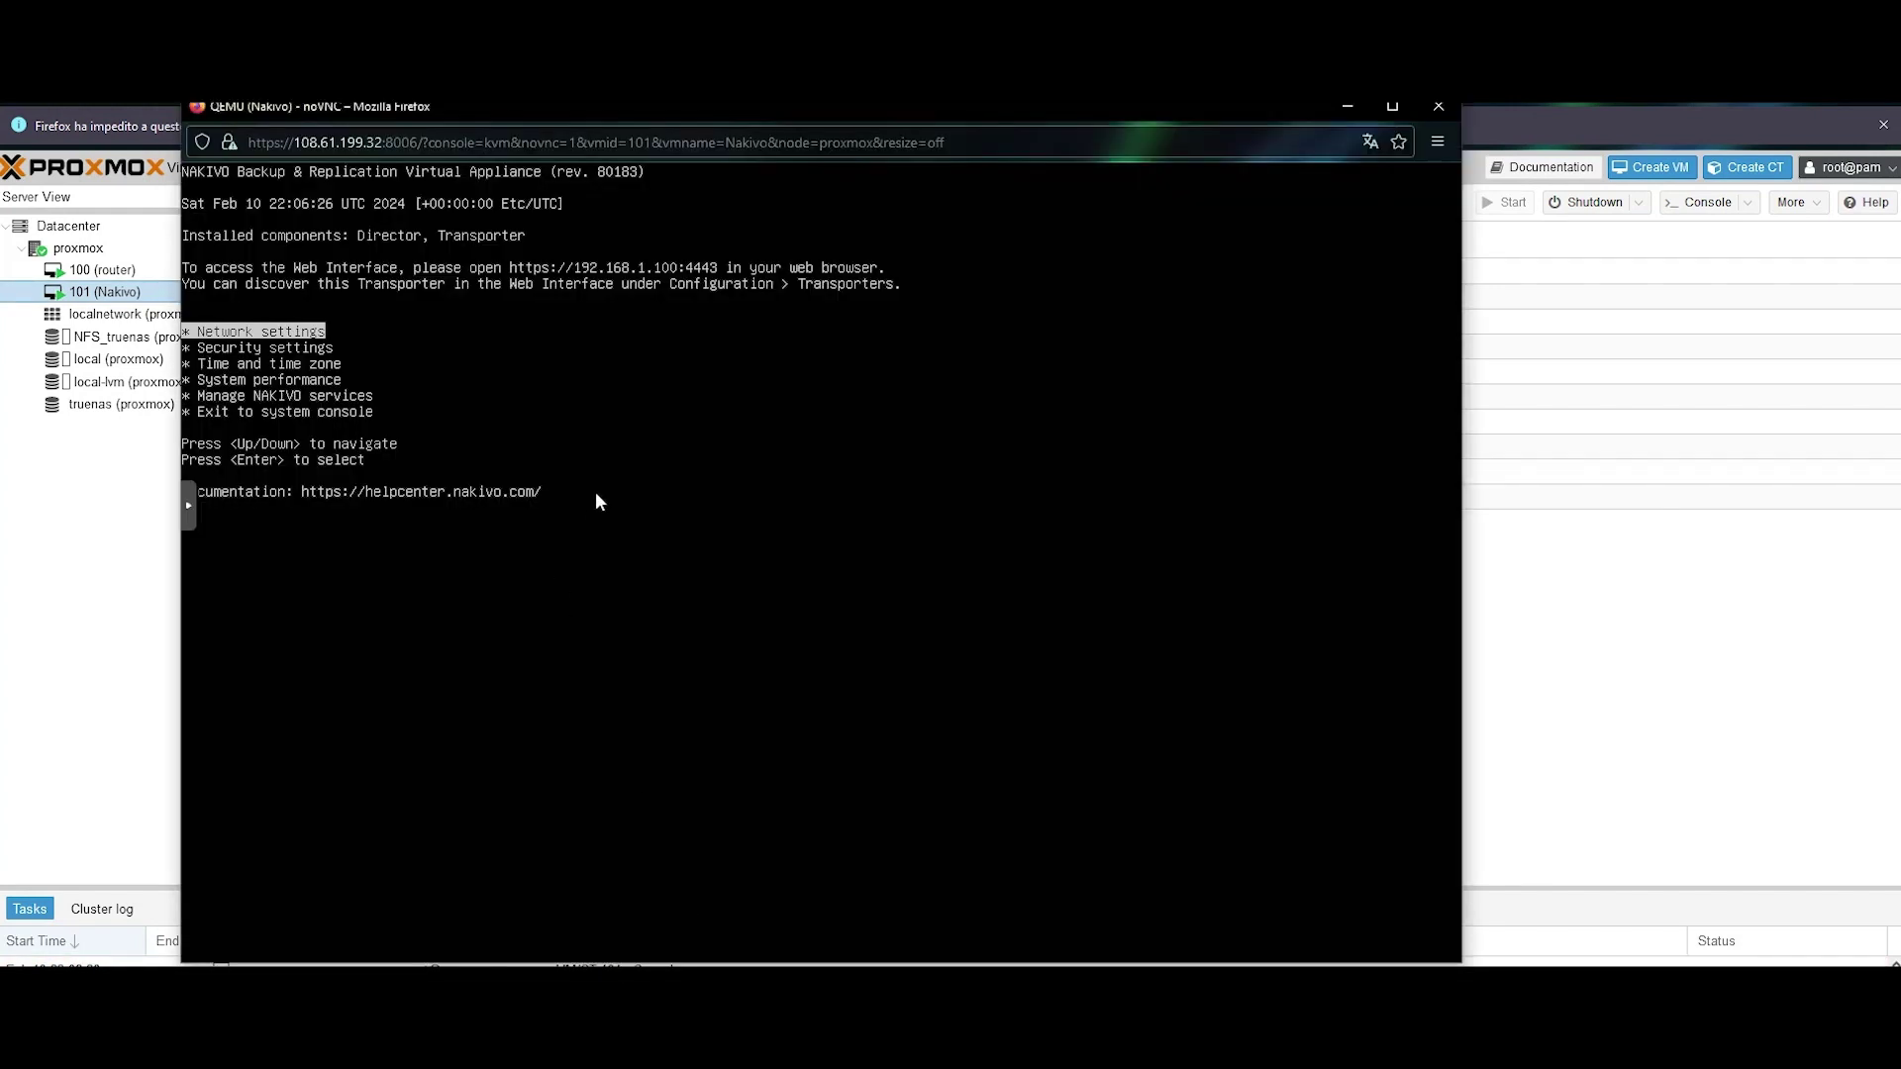
key("Down")
key("Down")
key("Down")
key("Down")
key("Return")
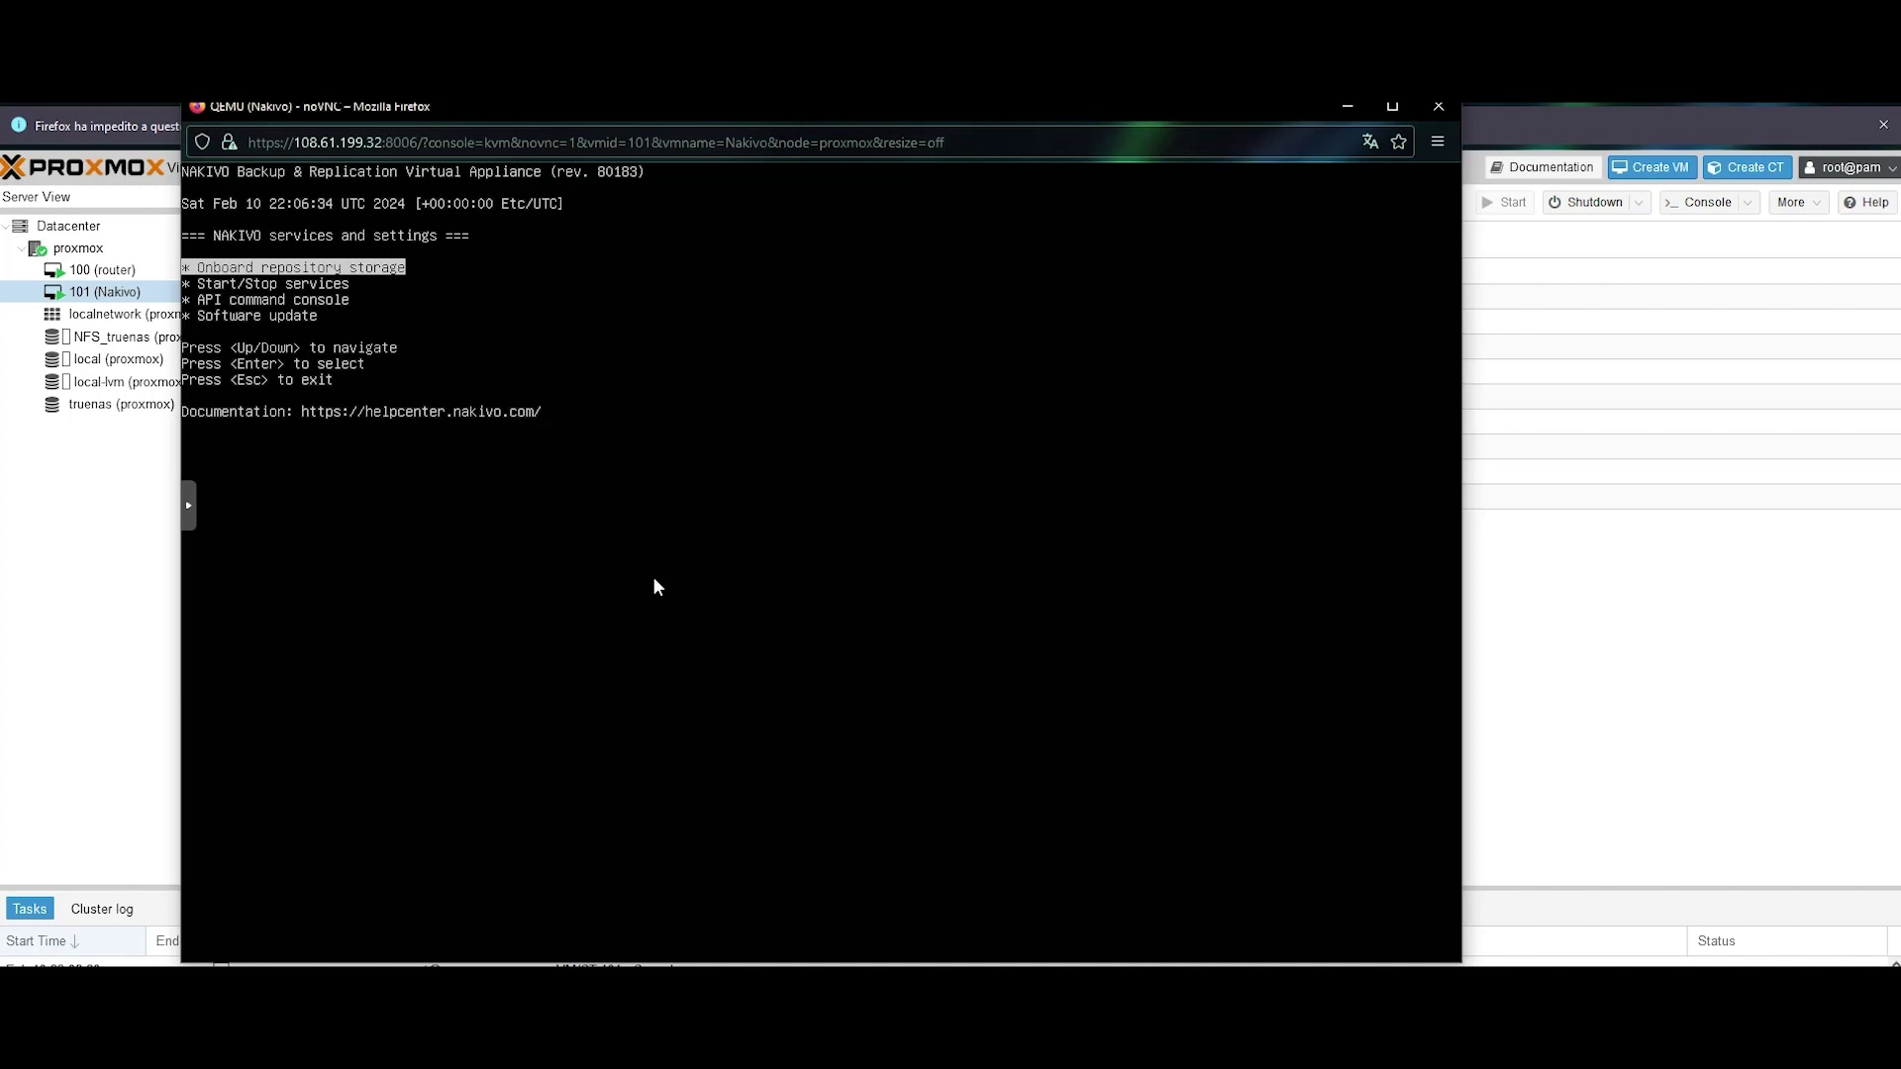
key("Return")
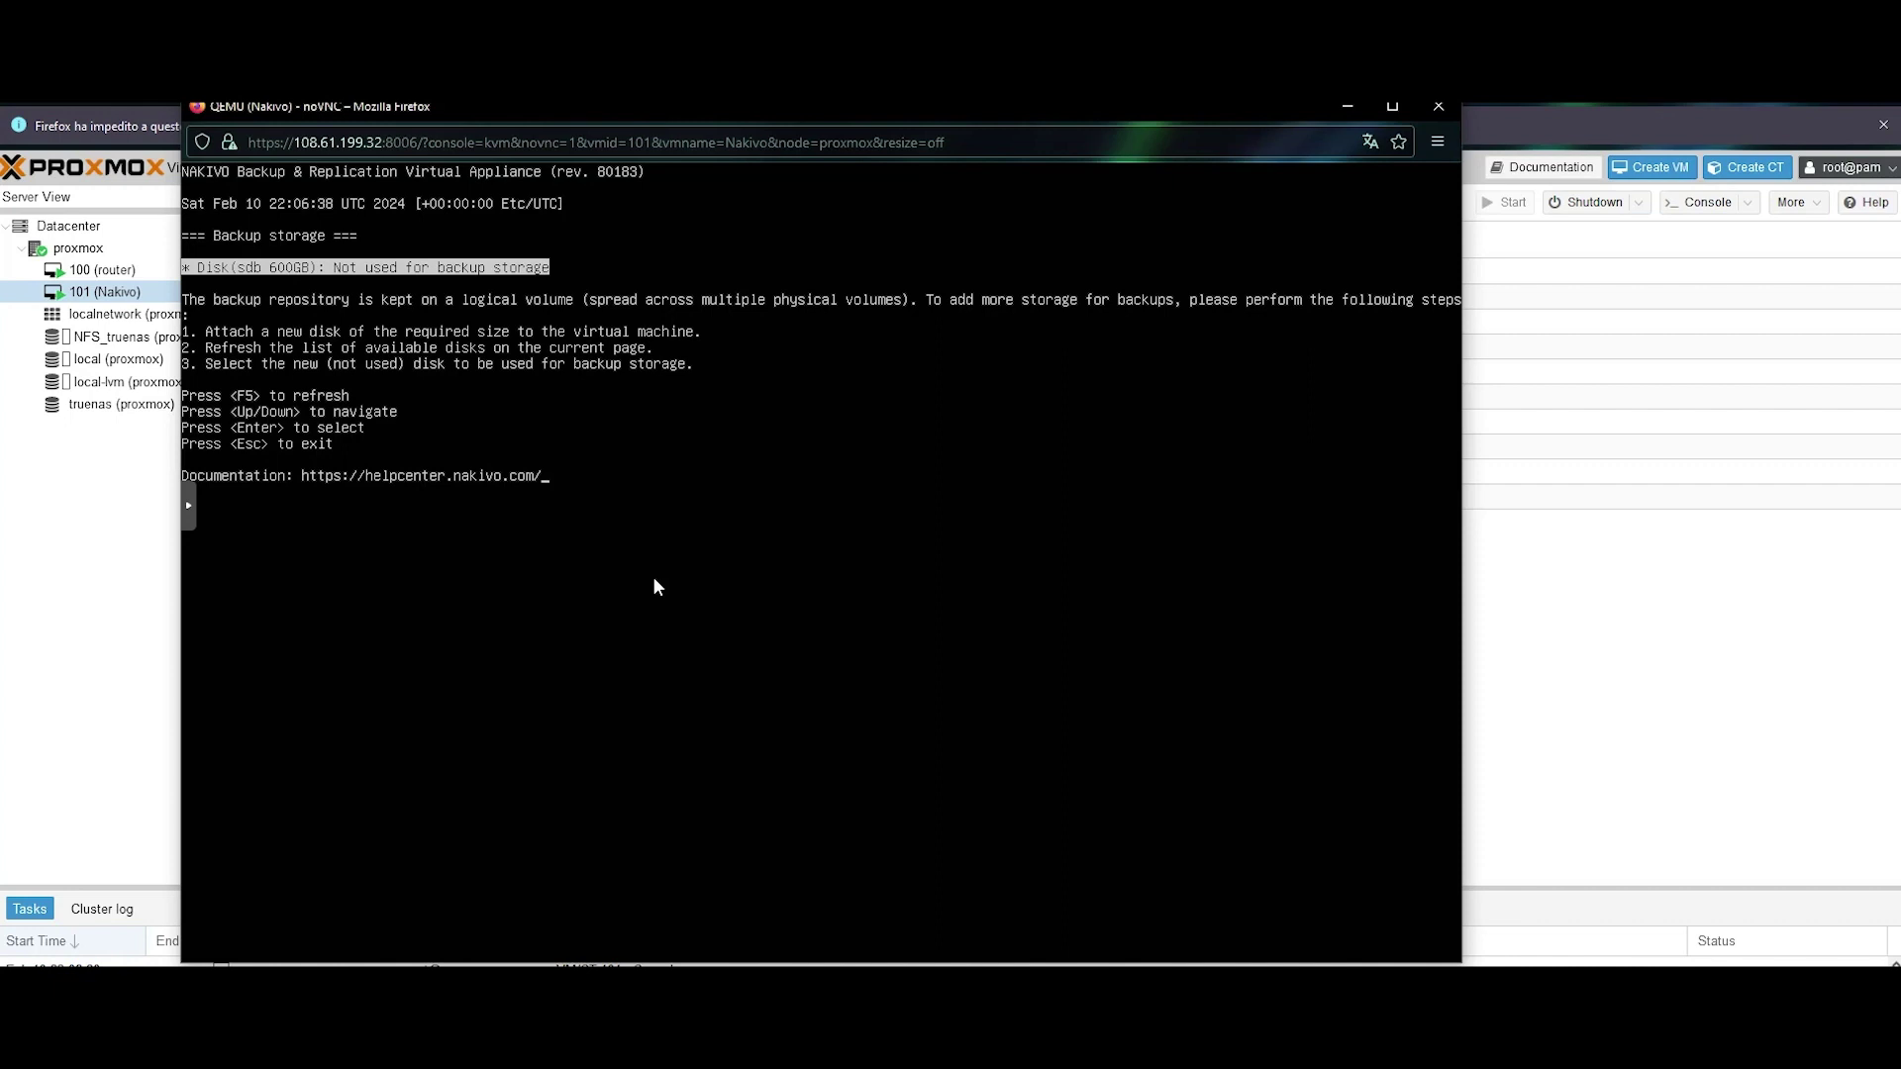
key("Return")
key("Return")
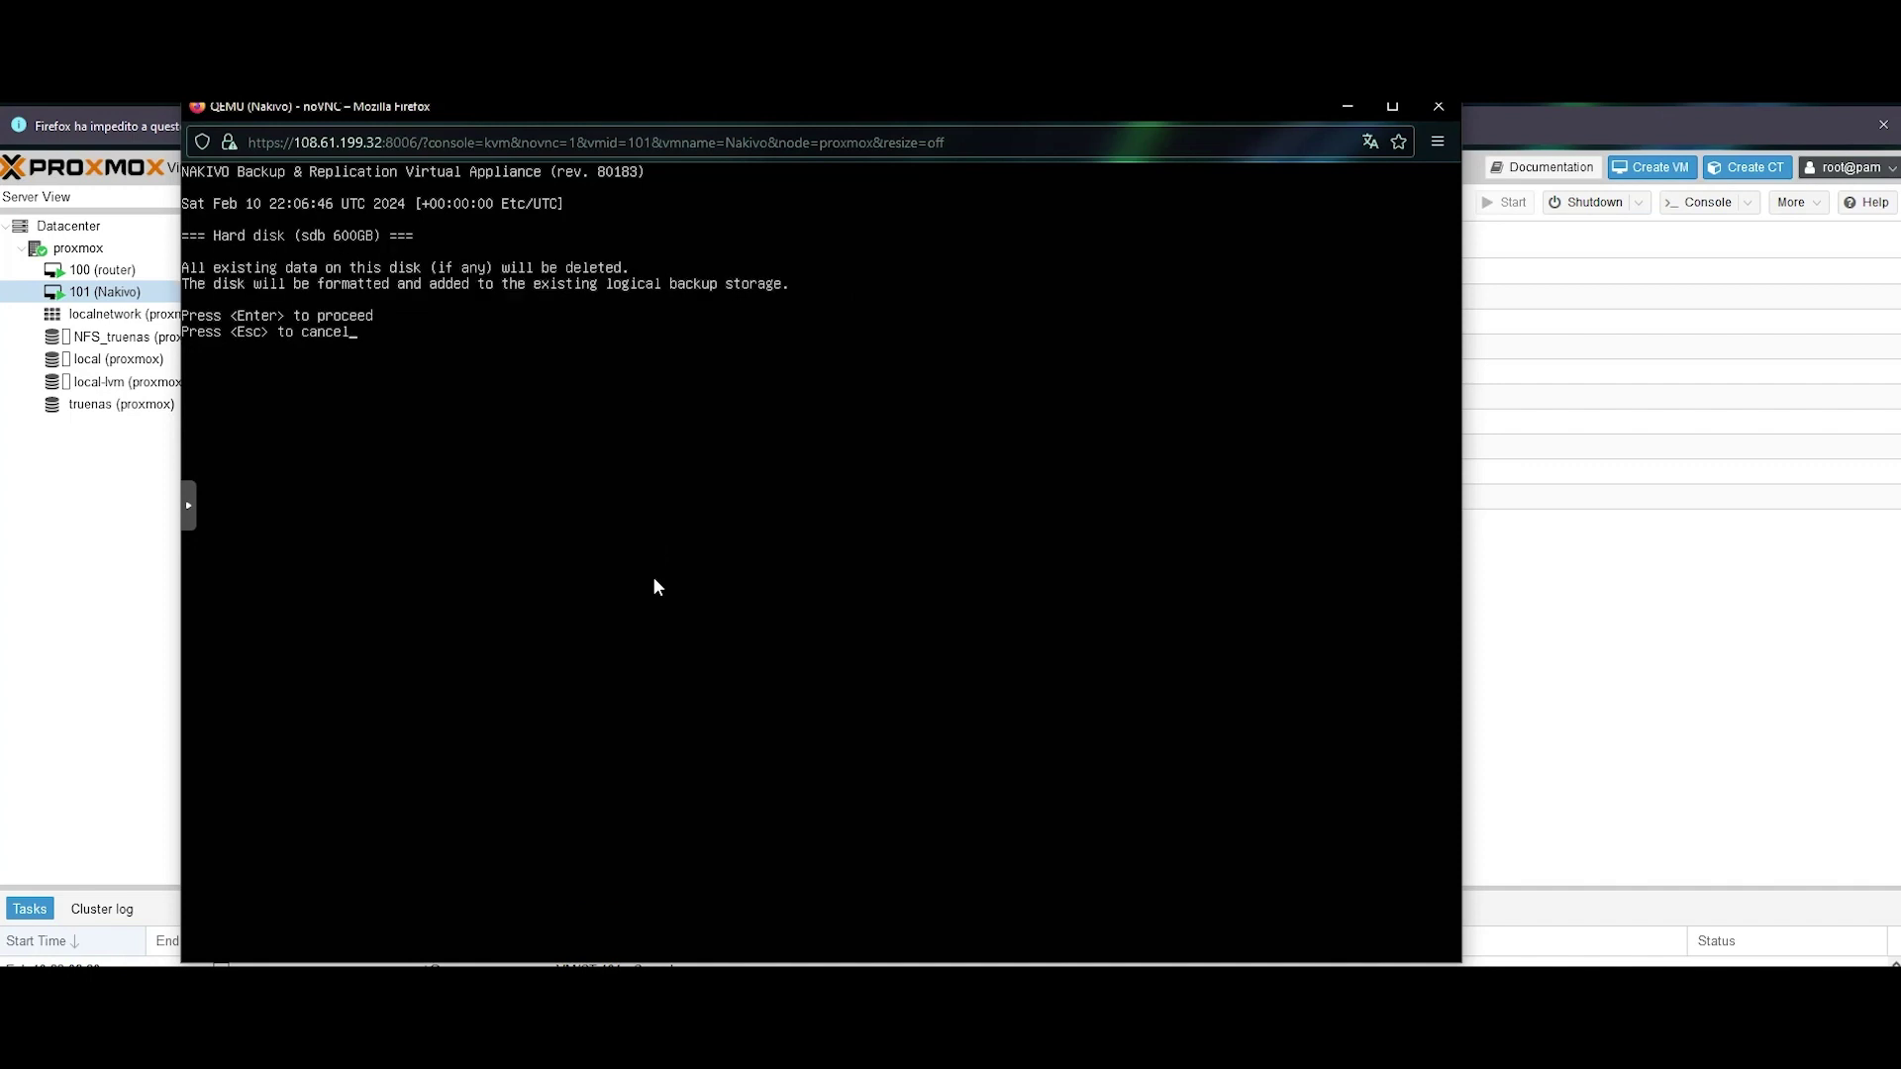
key("Return")
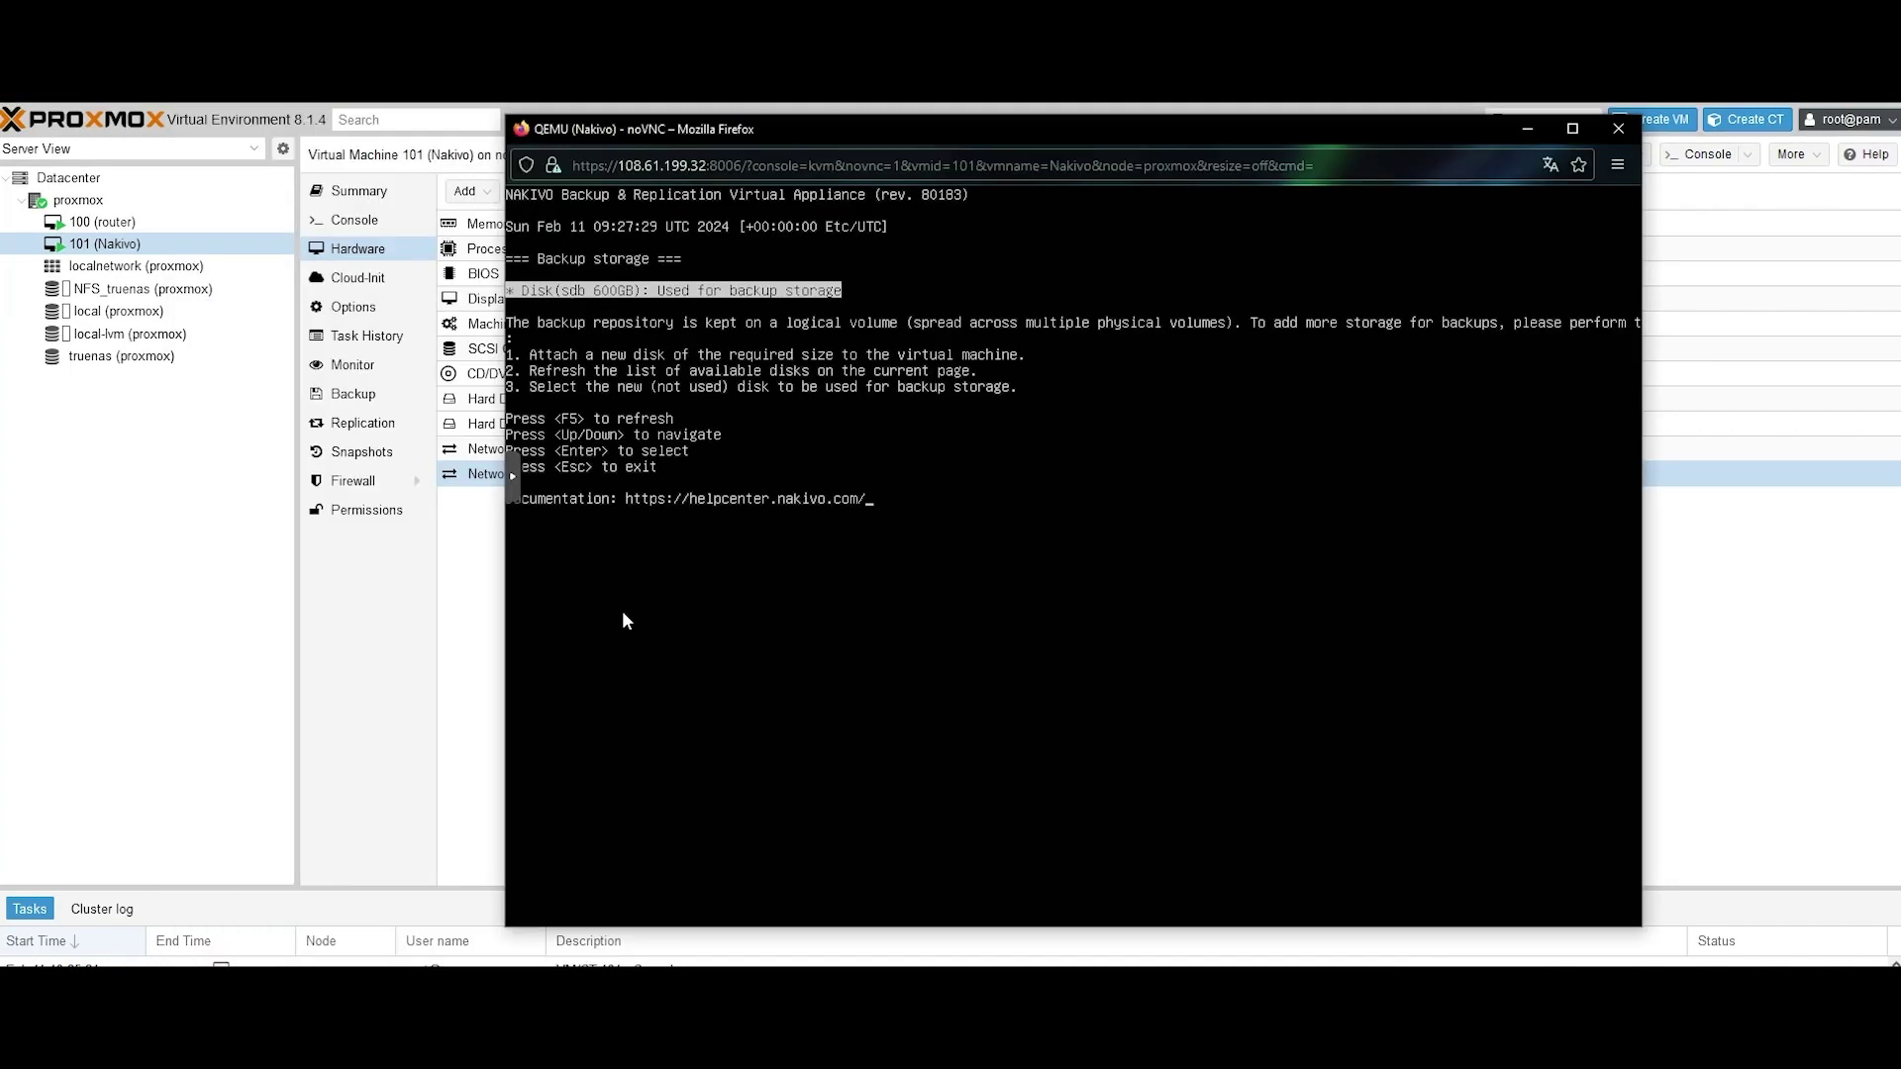
key("Escape")
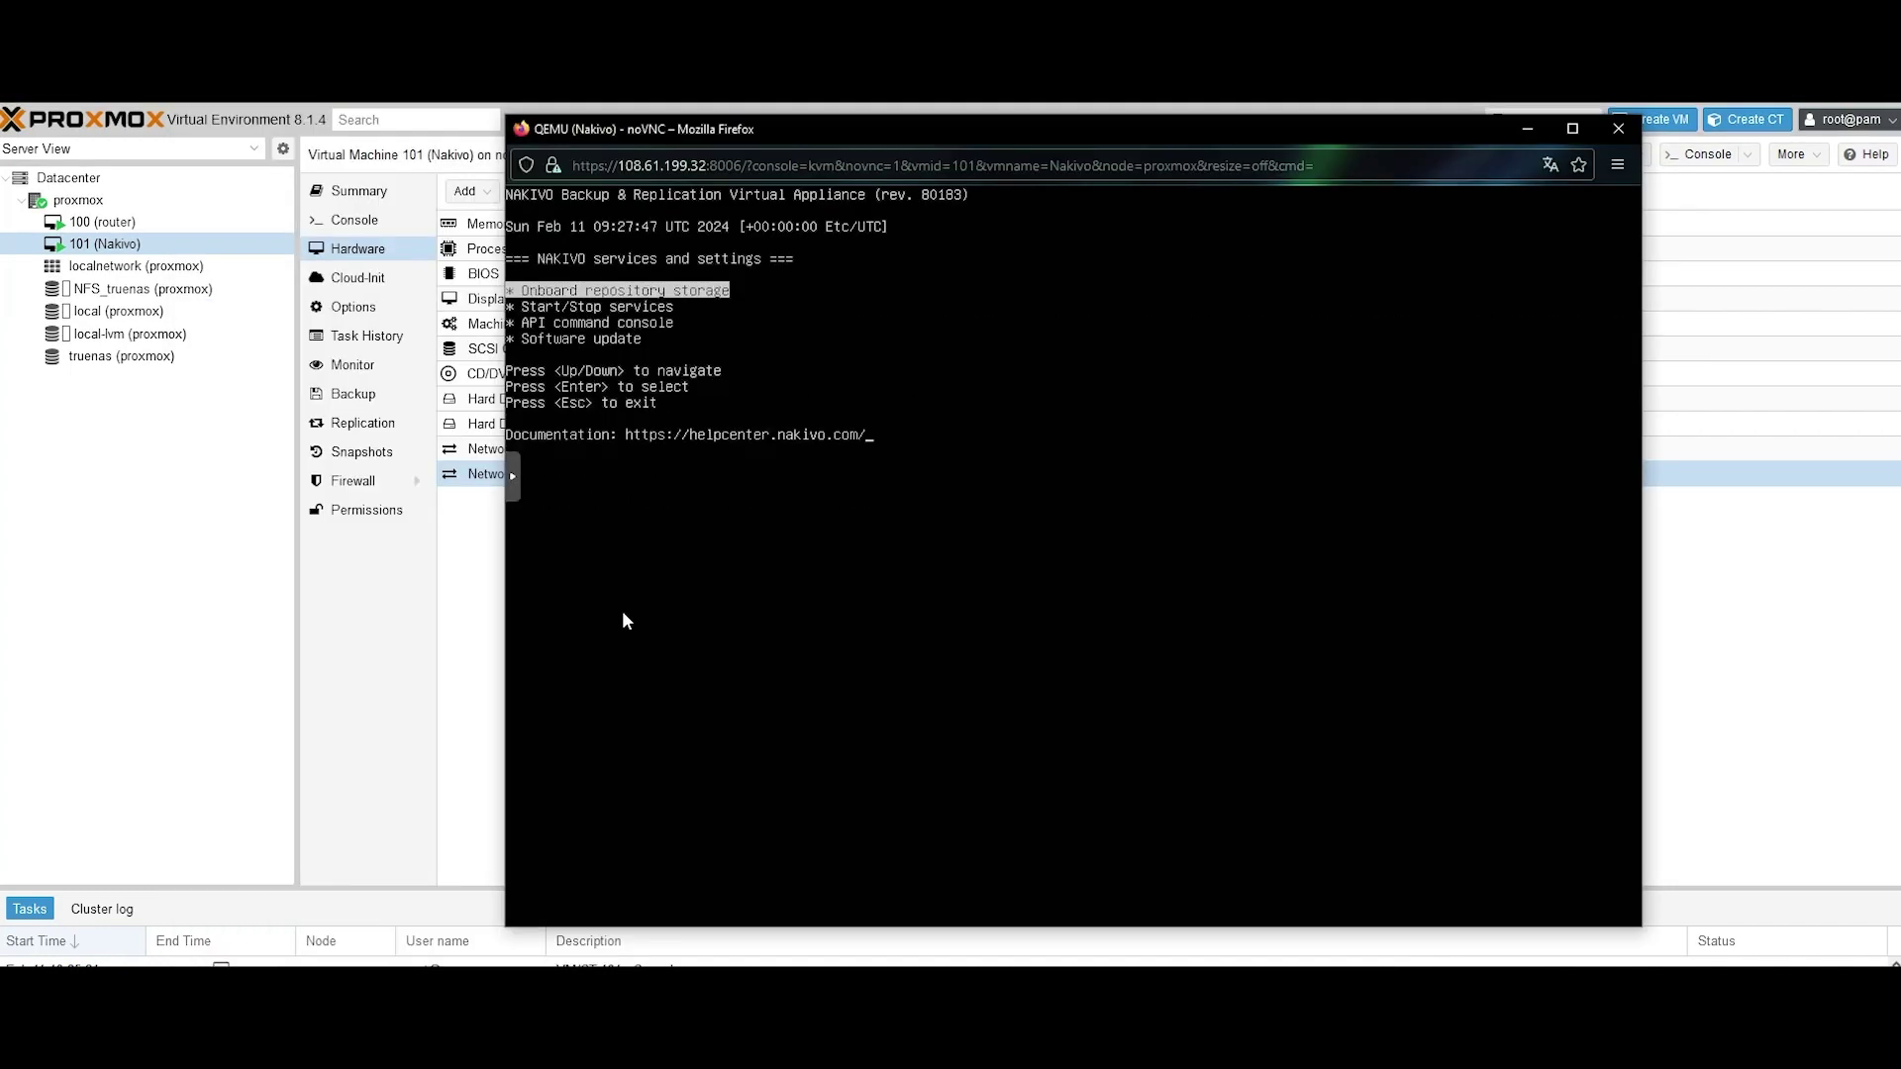
key("Escape")
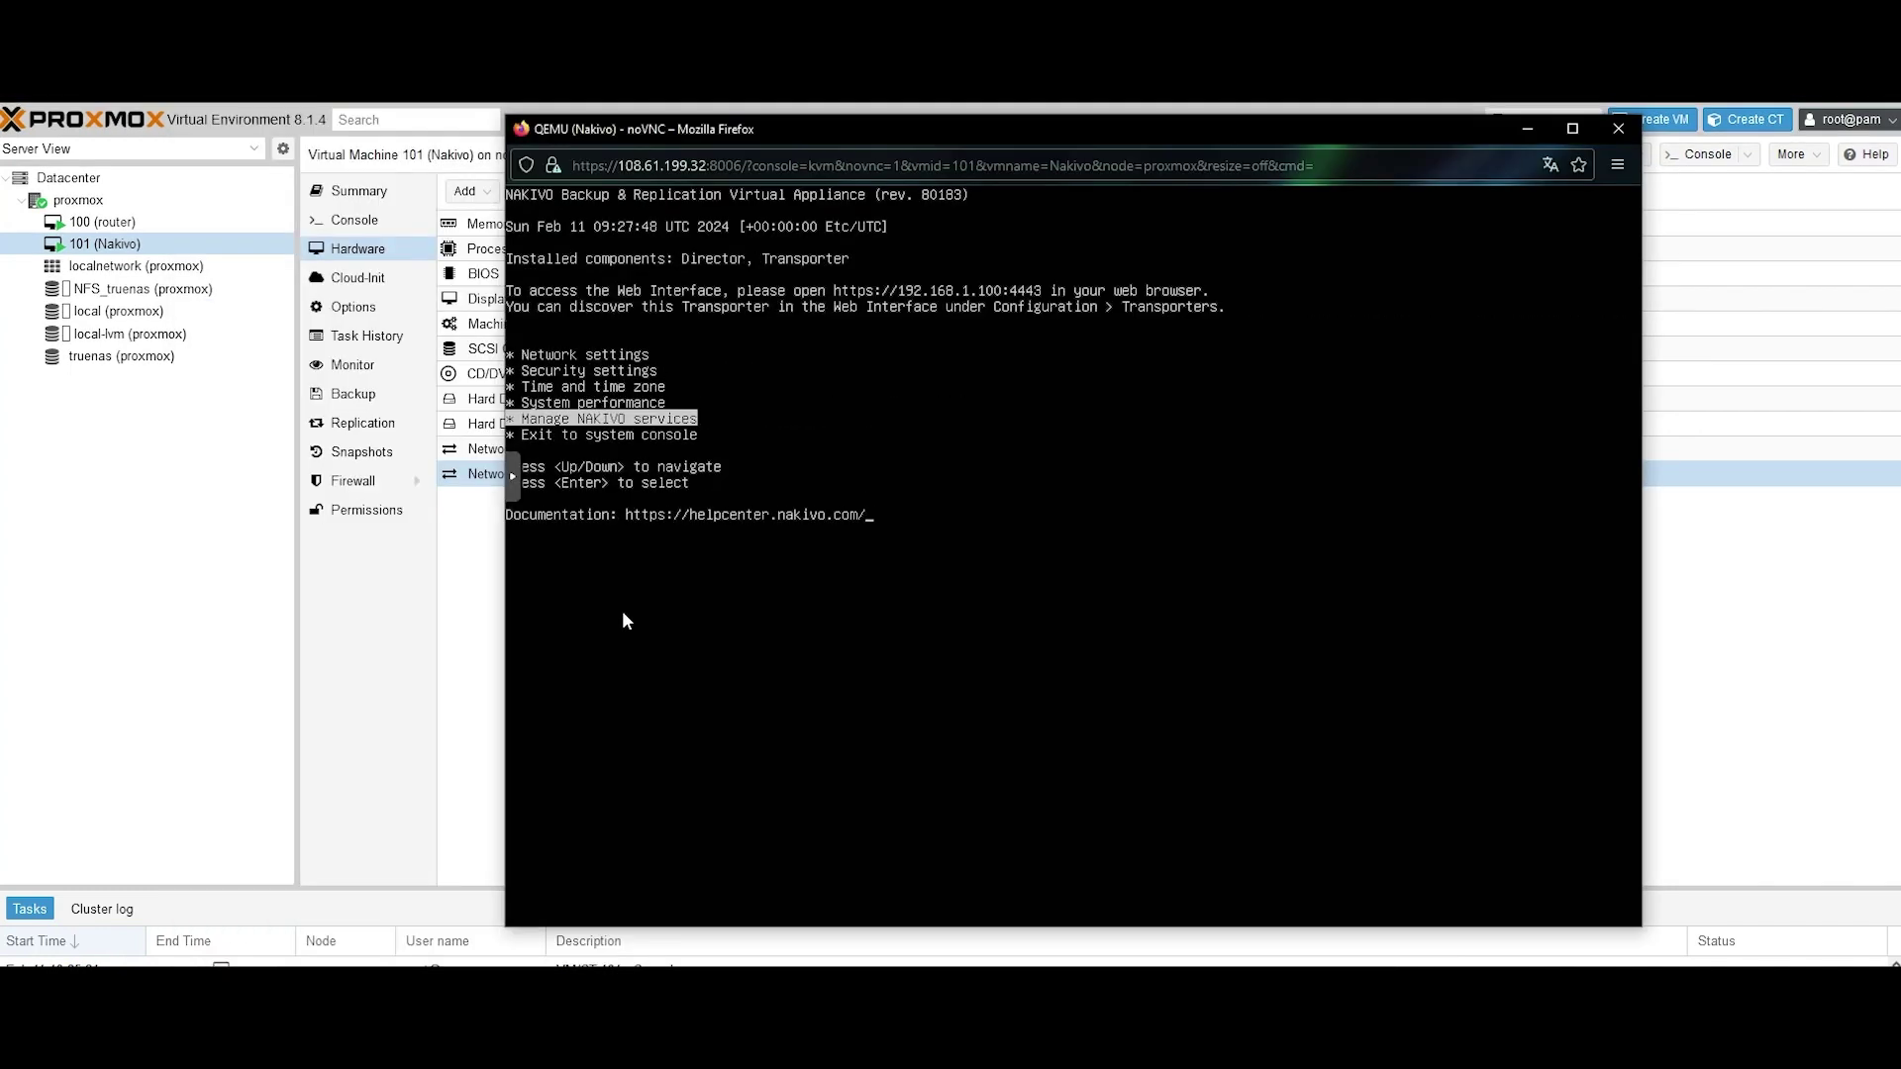
- Close the appliance console and begin a new Local Folder backup repository
left_click(1618, 129)
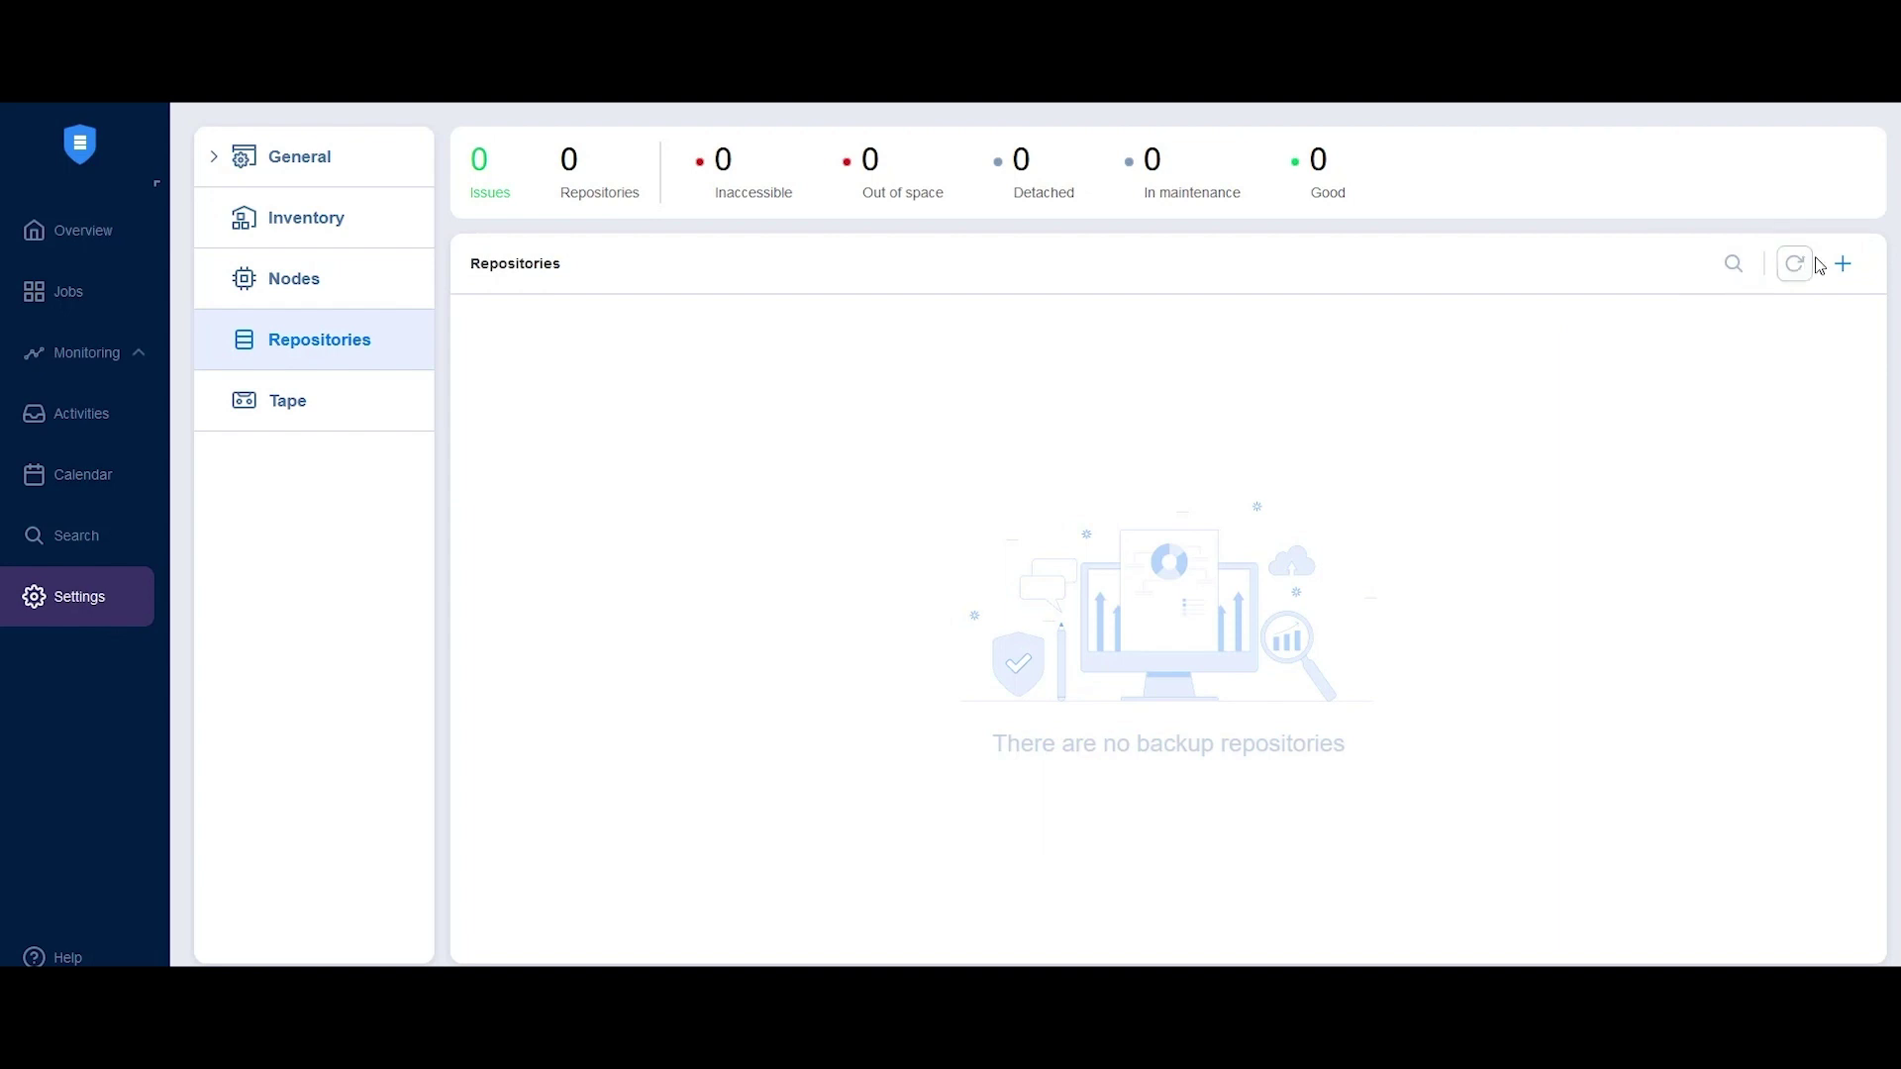
left_click(1859, 263)
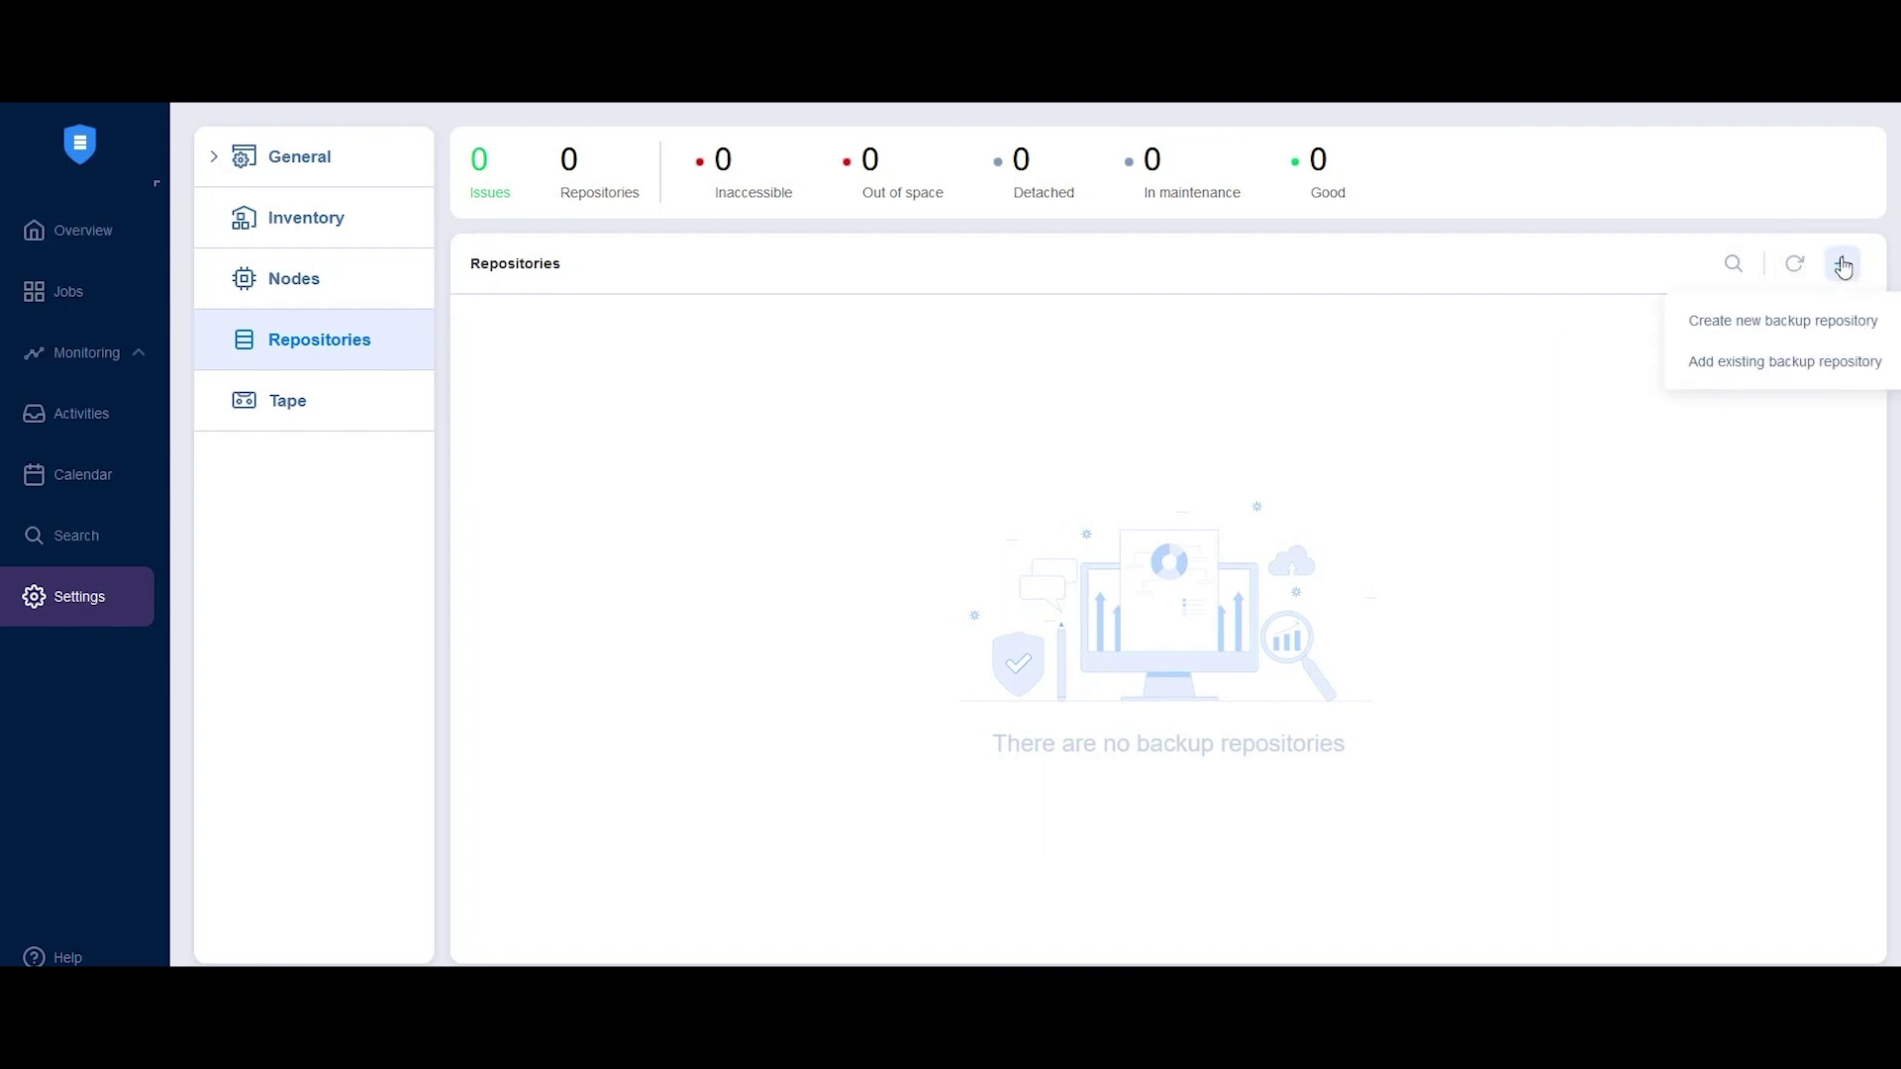
left_click(1755, 315)
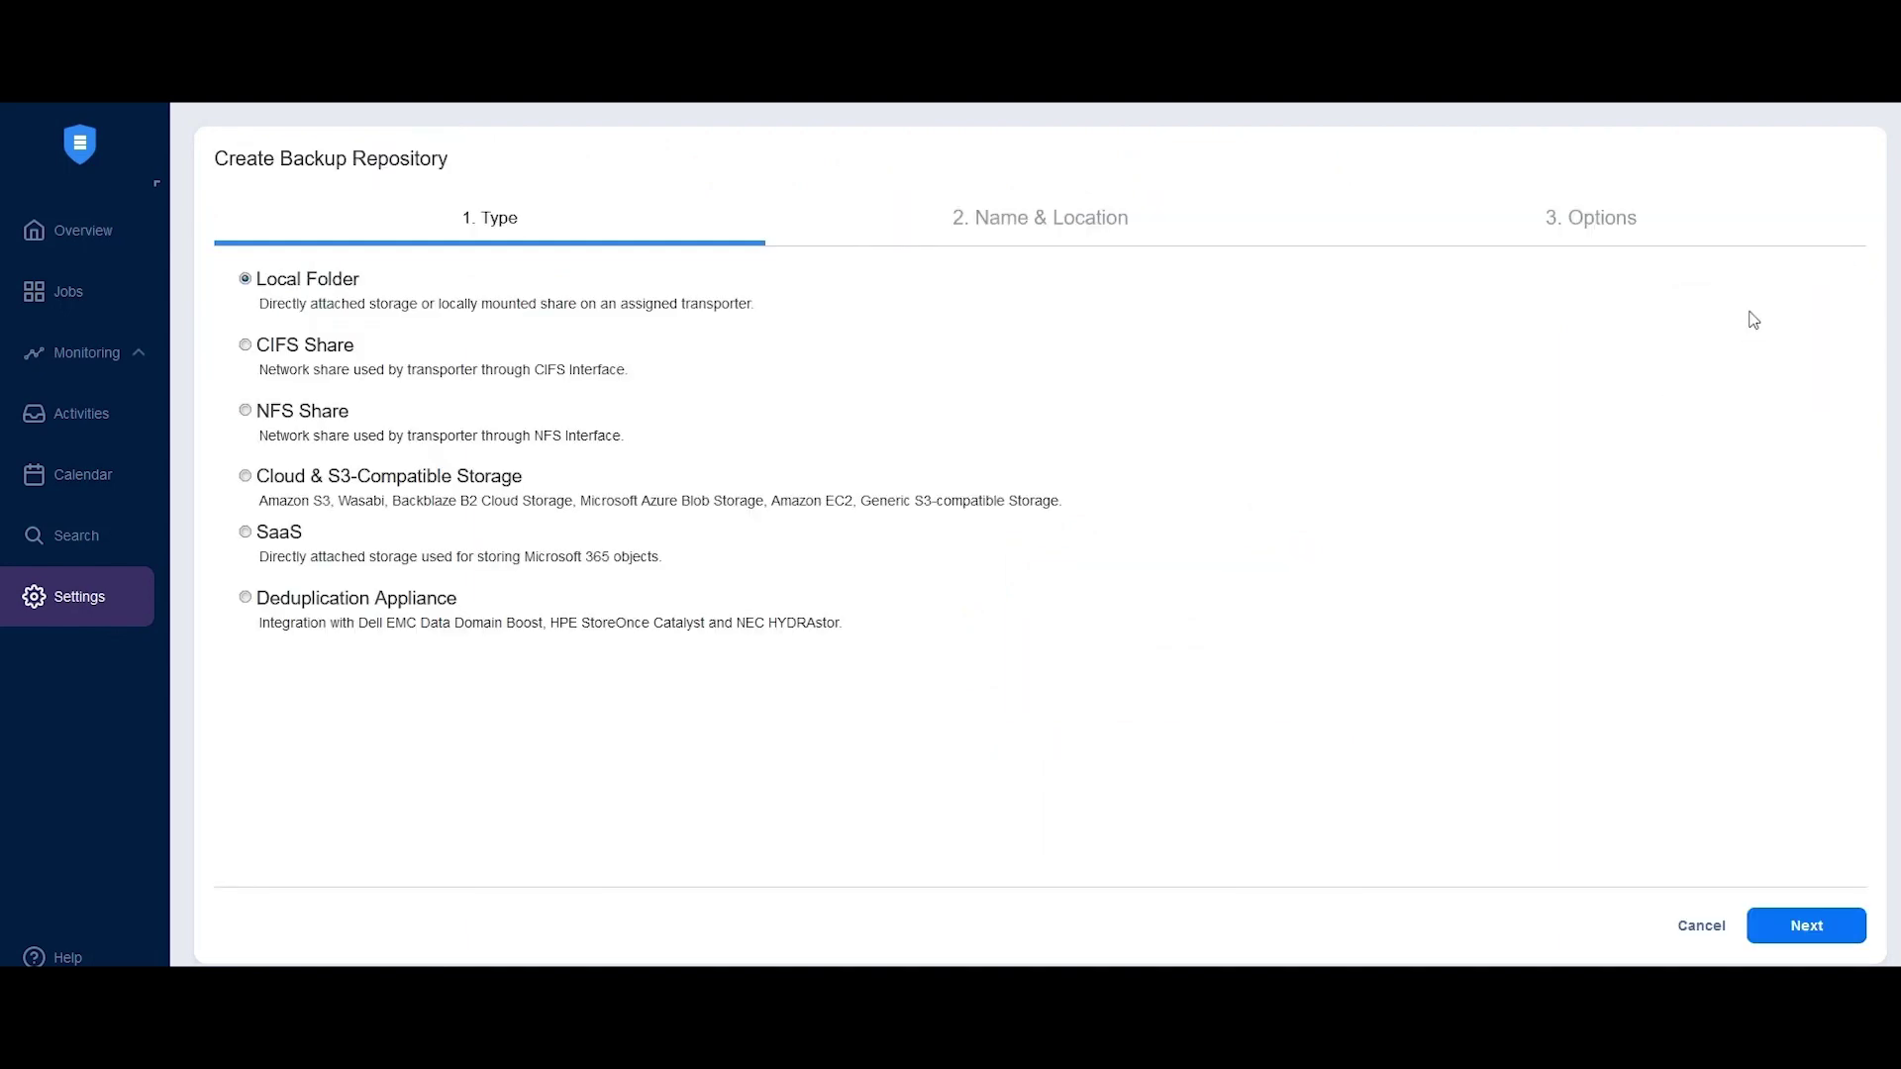
left_click(1832, 935)
- Name the repository 'Proxmox Onboard' on the Onboard transporter with path /opt/nakivo/repository
left_click(655, 305)
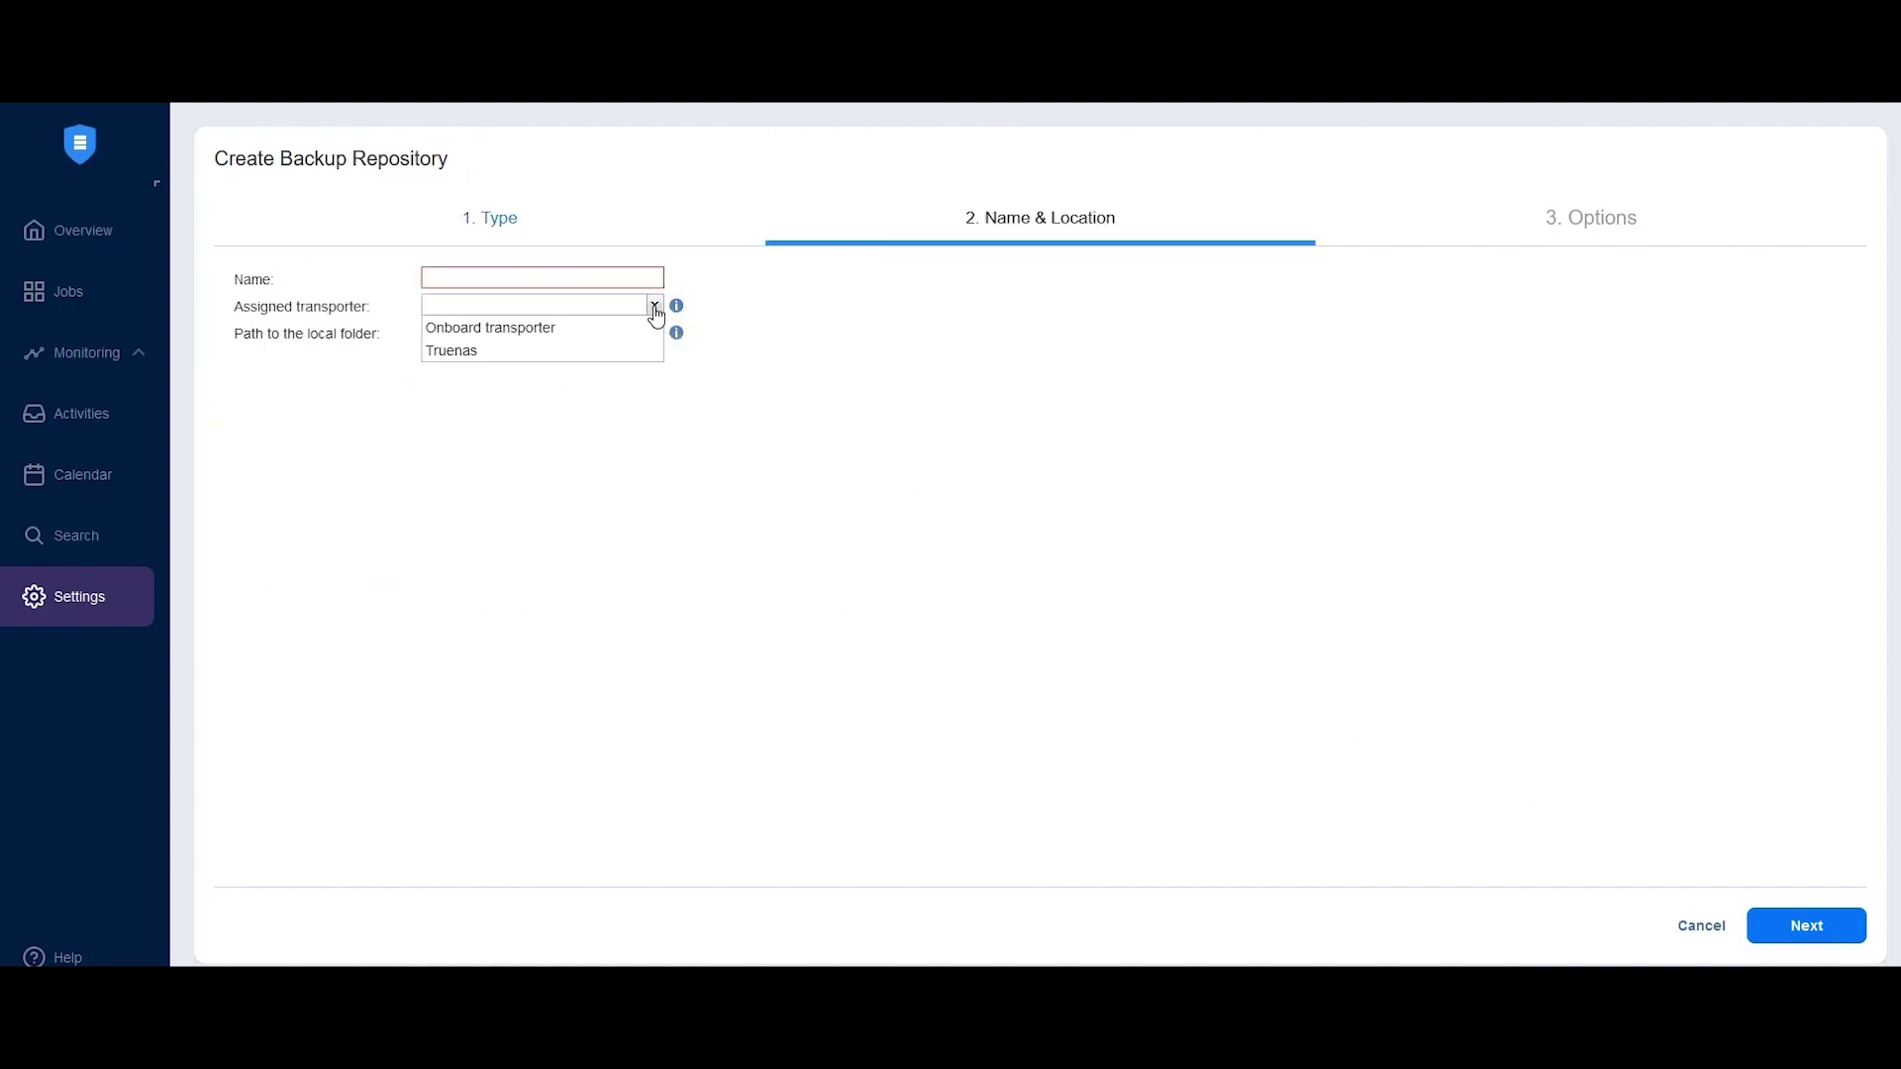
left_click(589, 336)
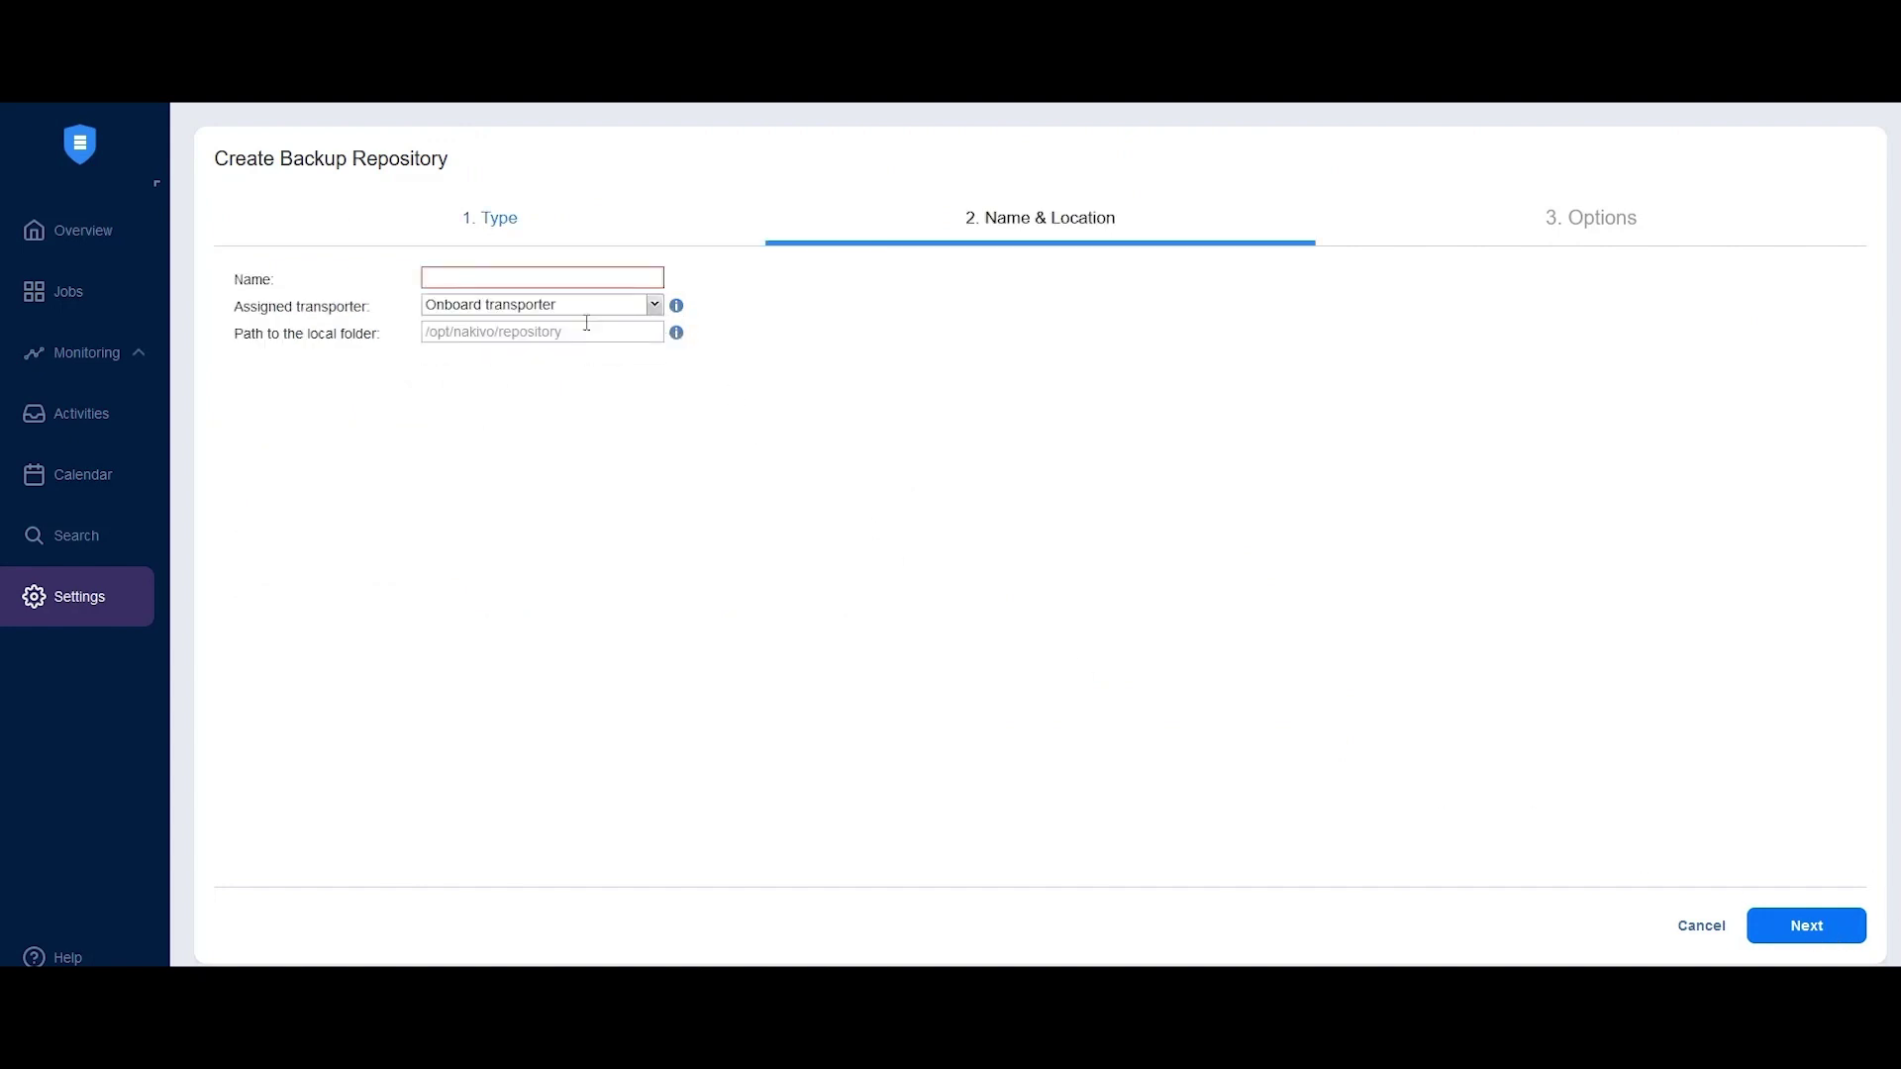
left_click(515, 280)
type("Proxmo")
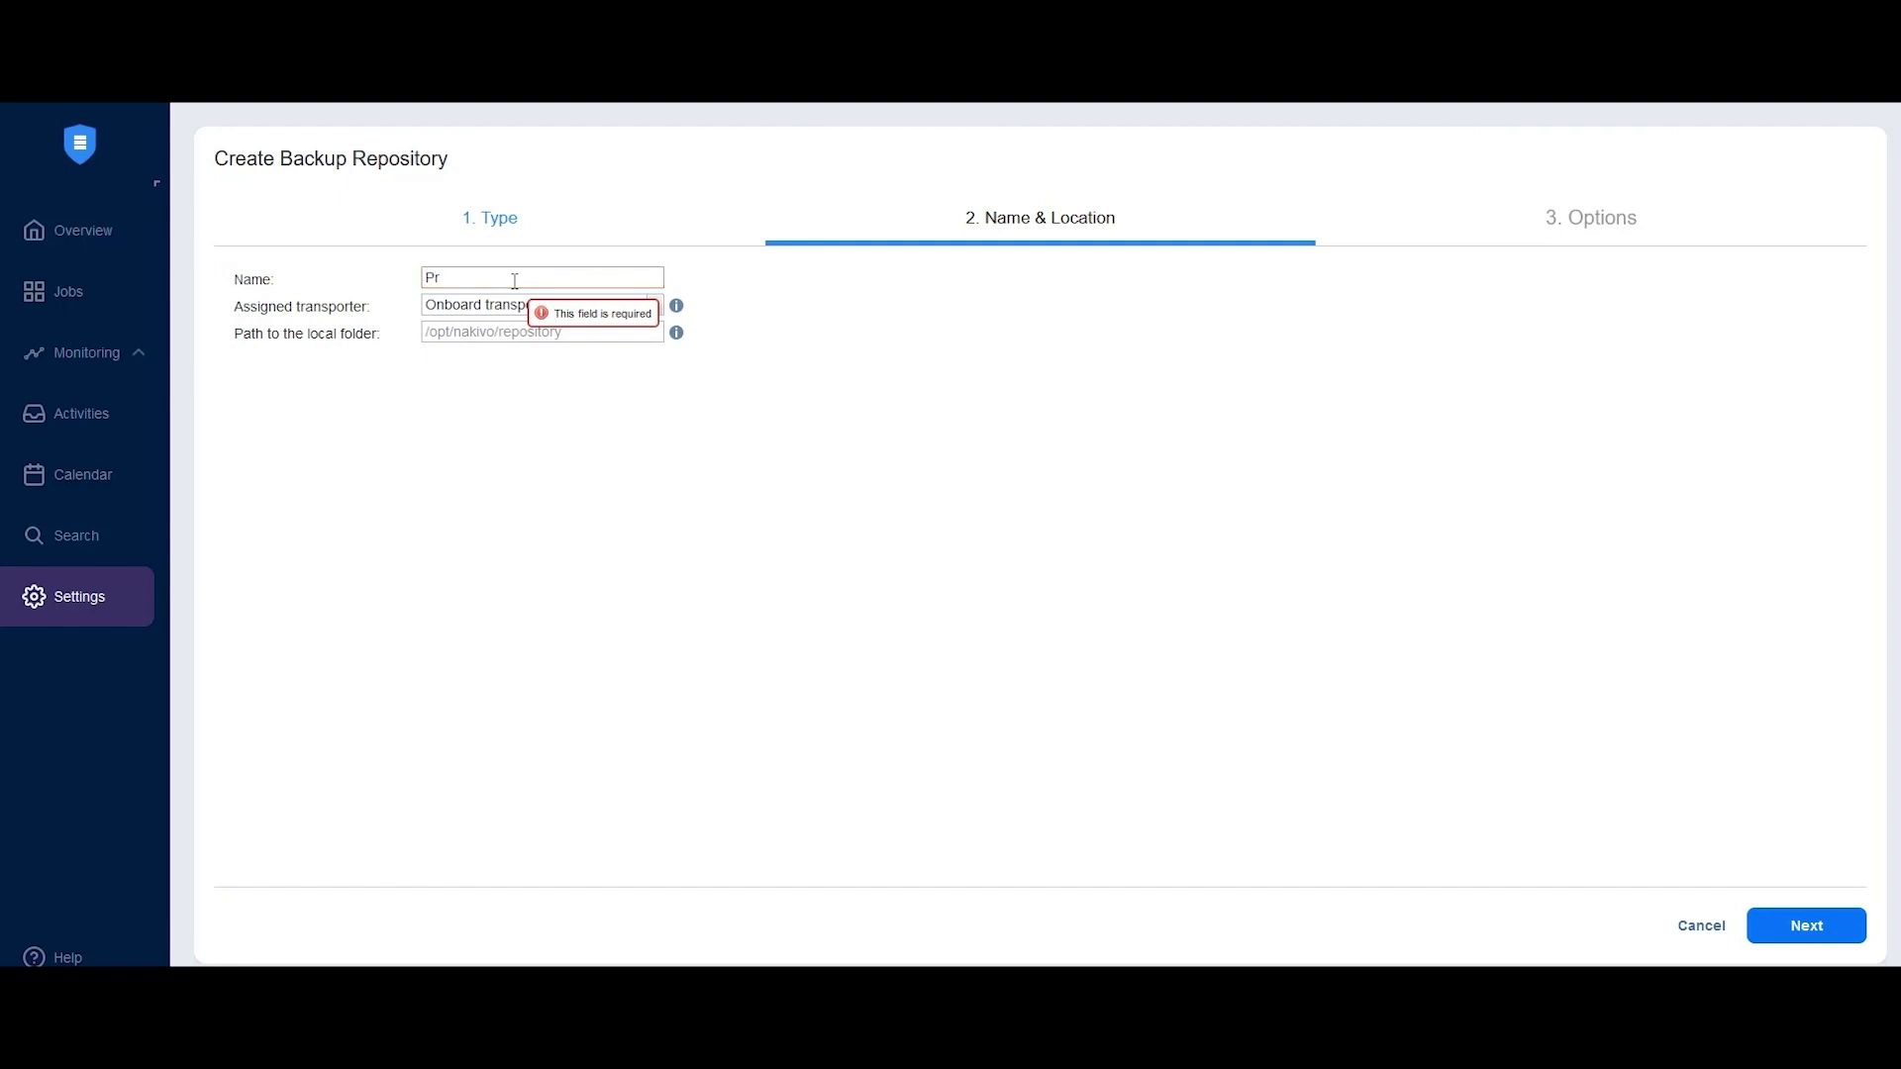
type("x")
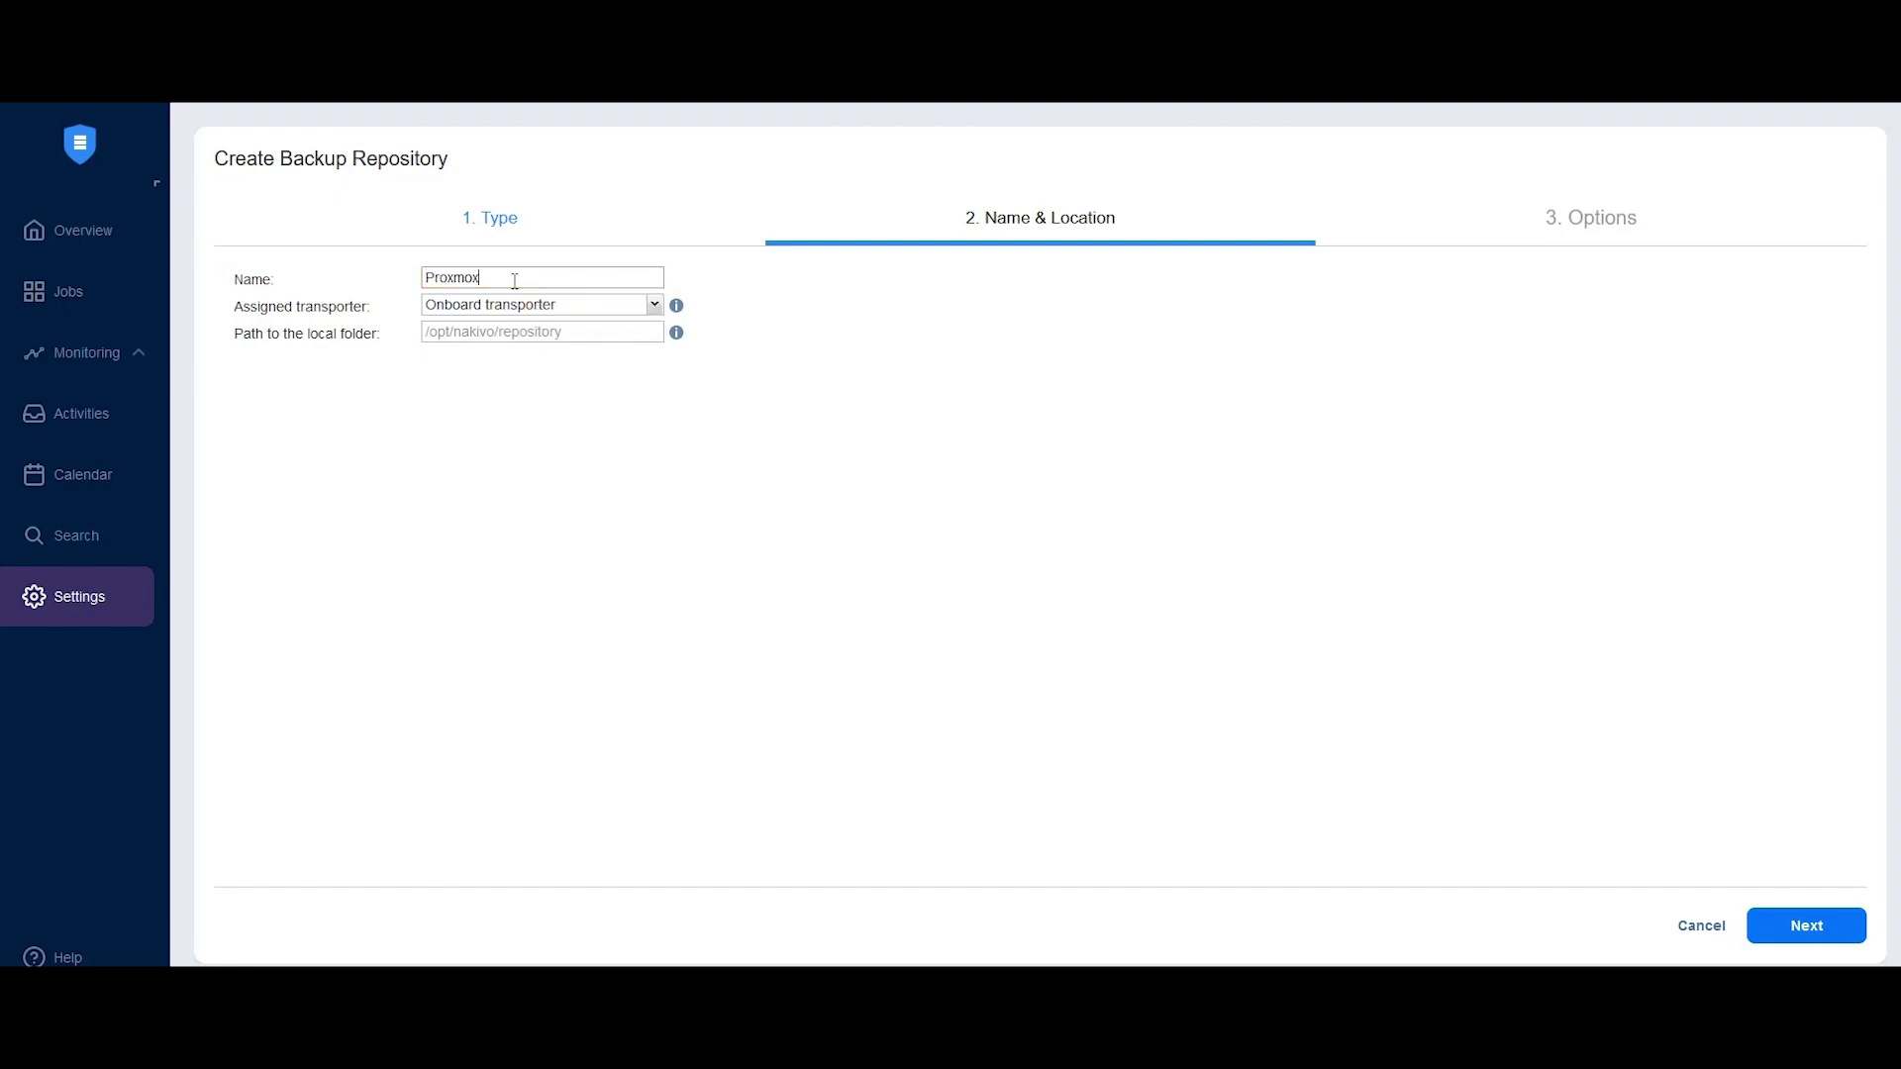
type(" Onboard")
key("Tab")
type("/opt")
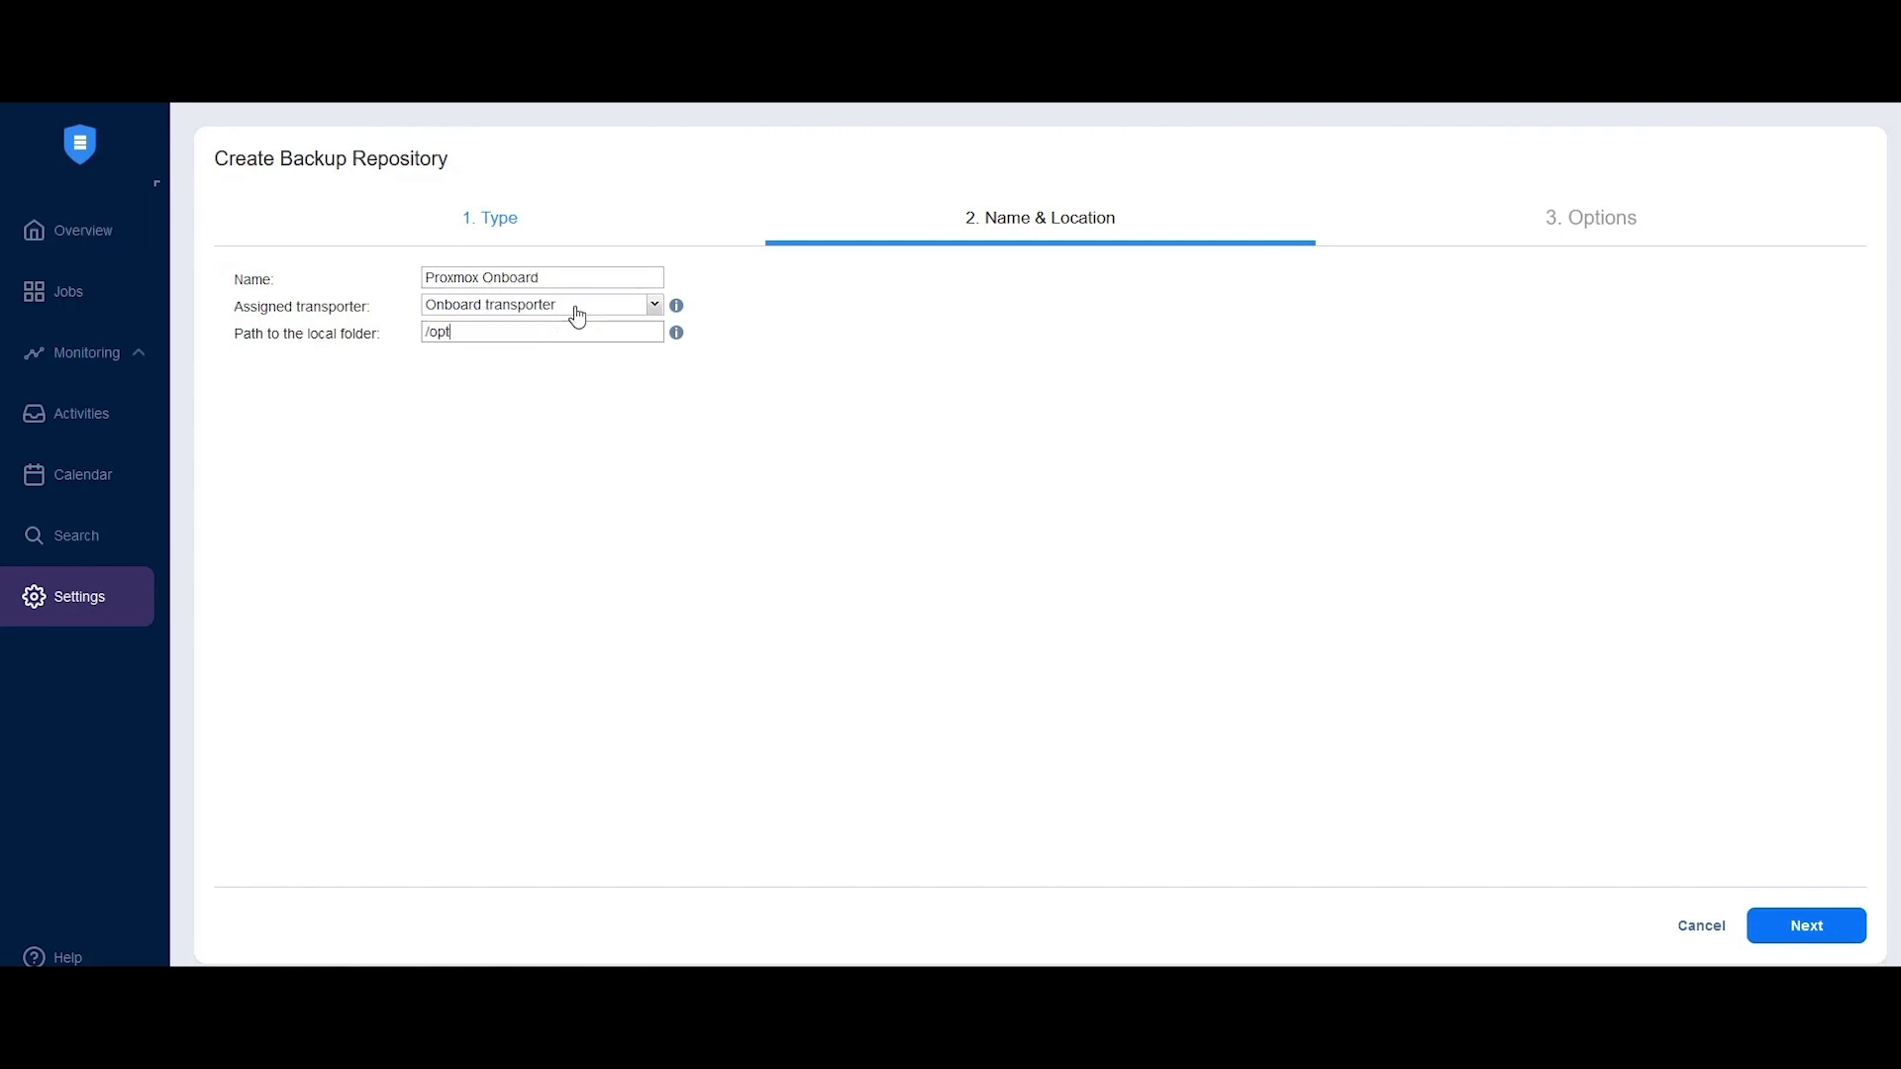
type("/nakivo/repository")
- Keep Fast compression and backups stored in separate files, then finish creating the repository
left_click(1813, 935)
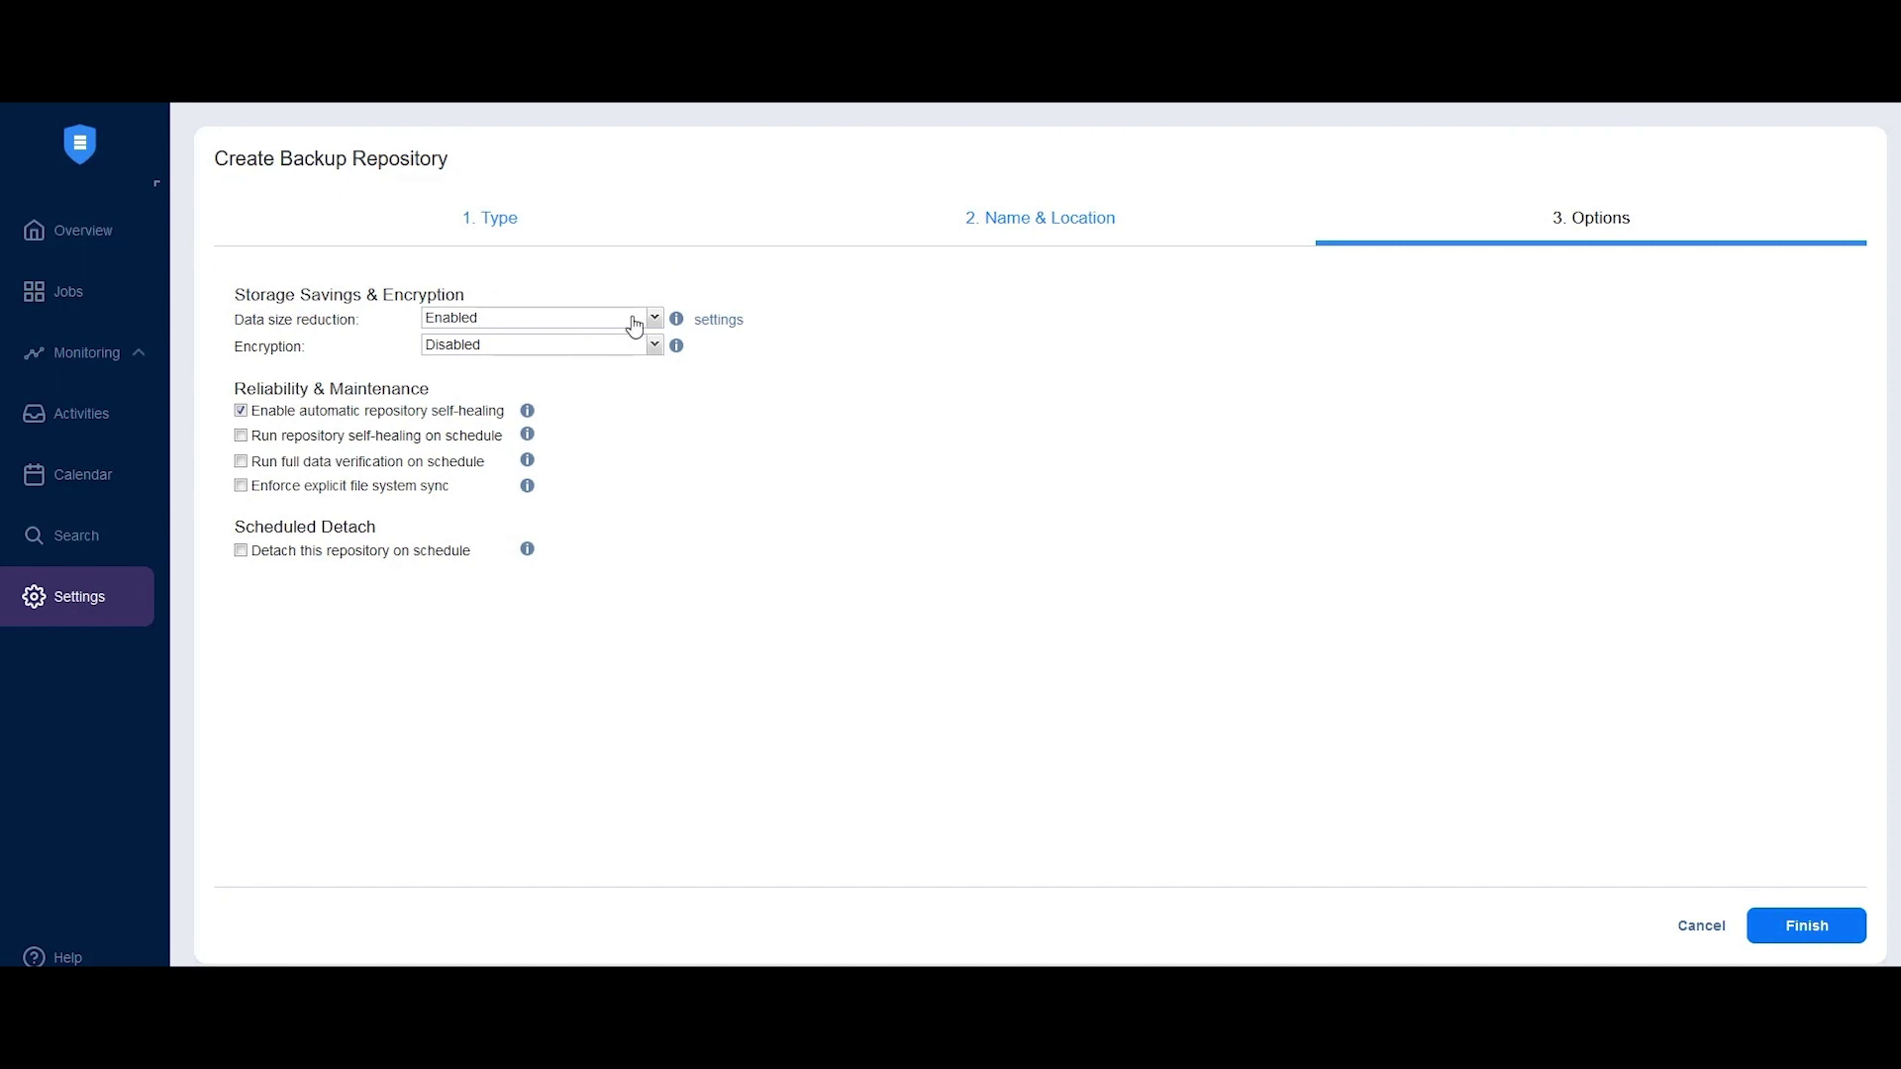
left_click(726, 322)
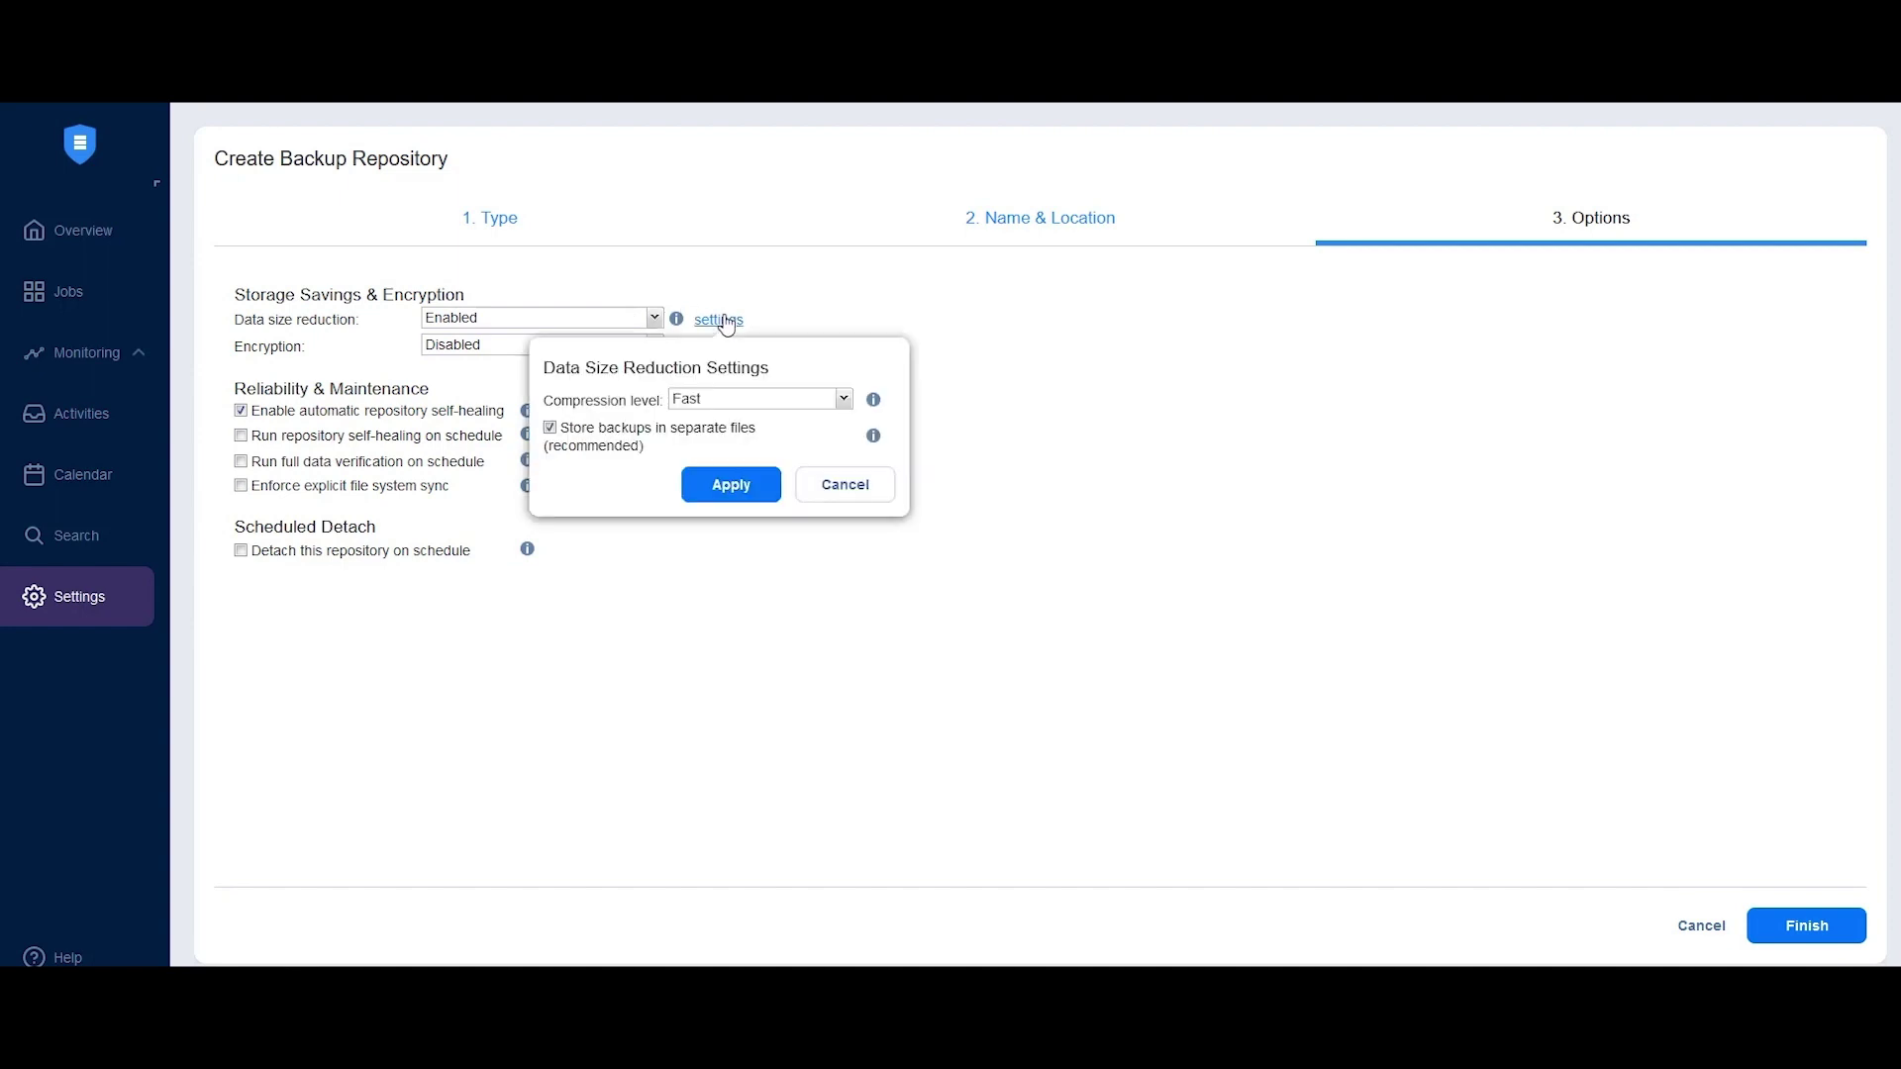
left_click(550, 429)
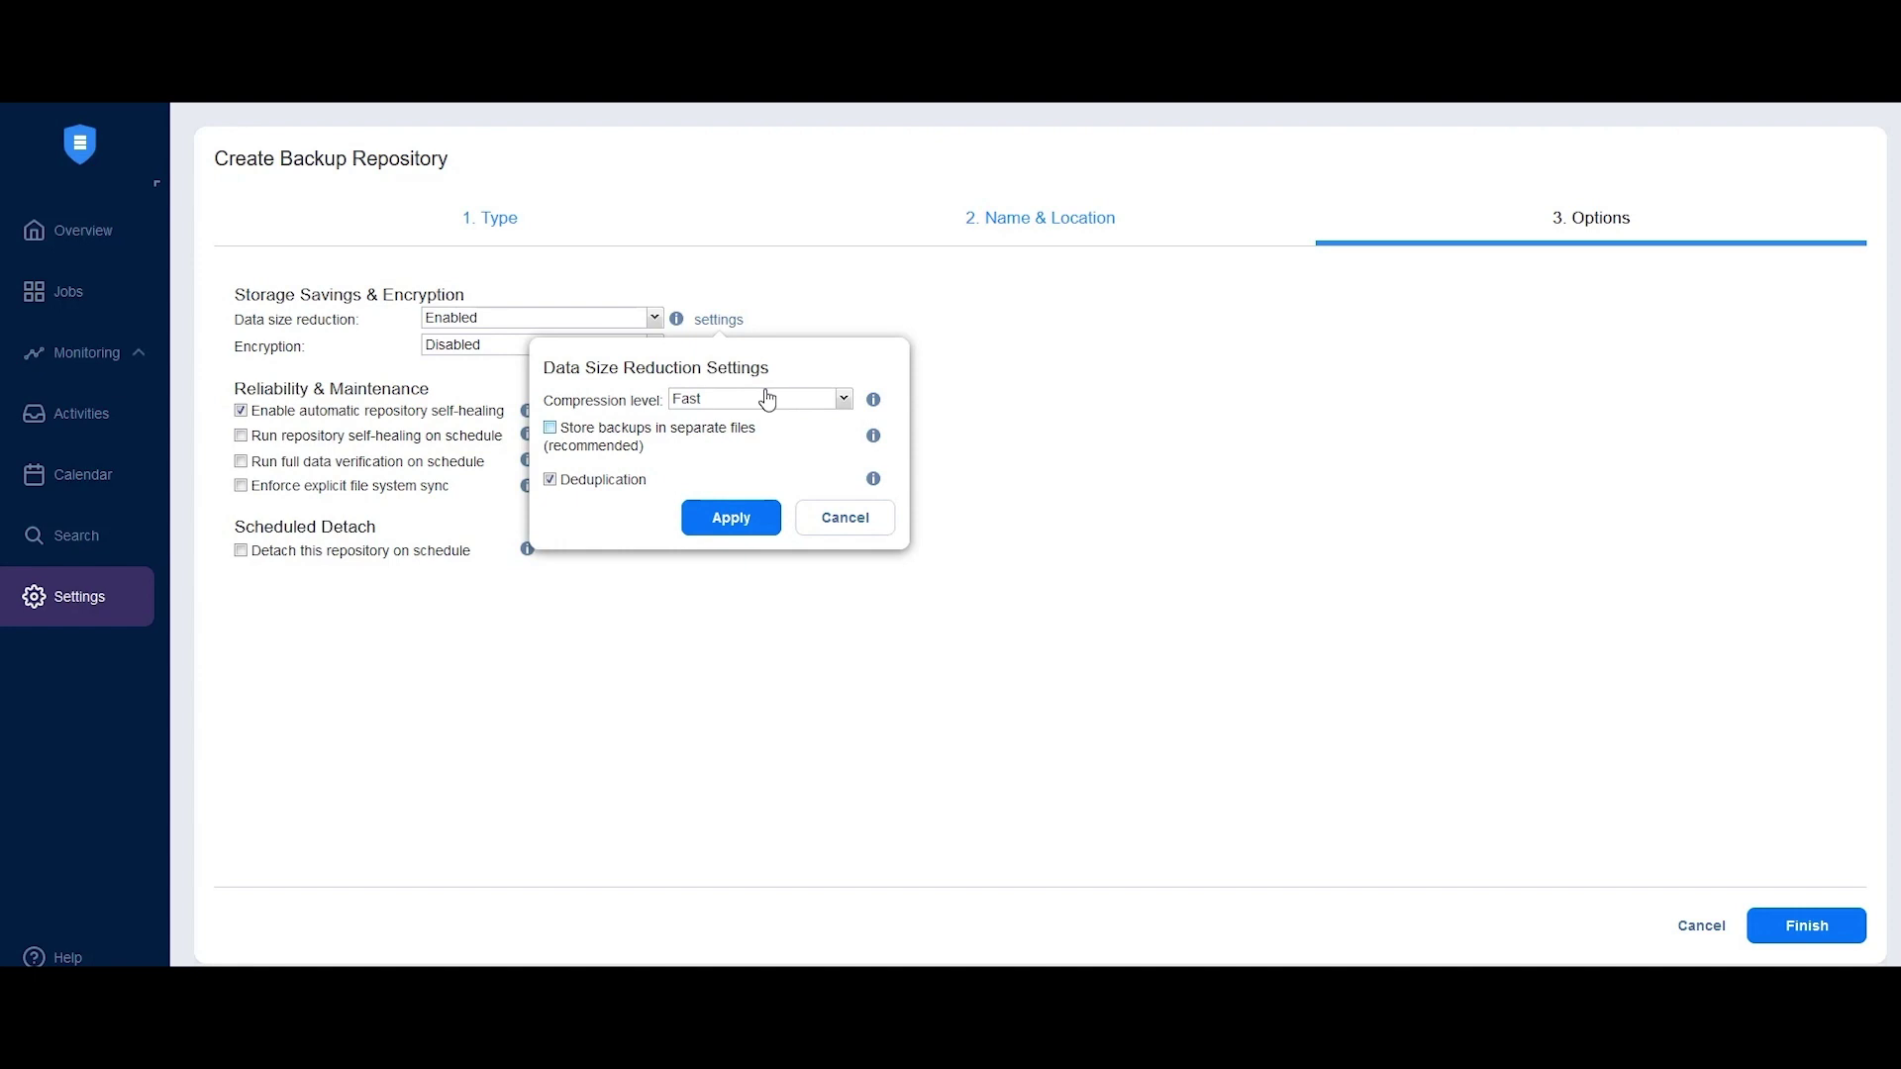
left_click(551, 430)
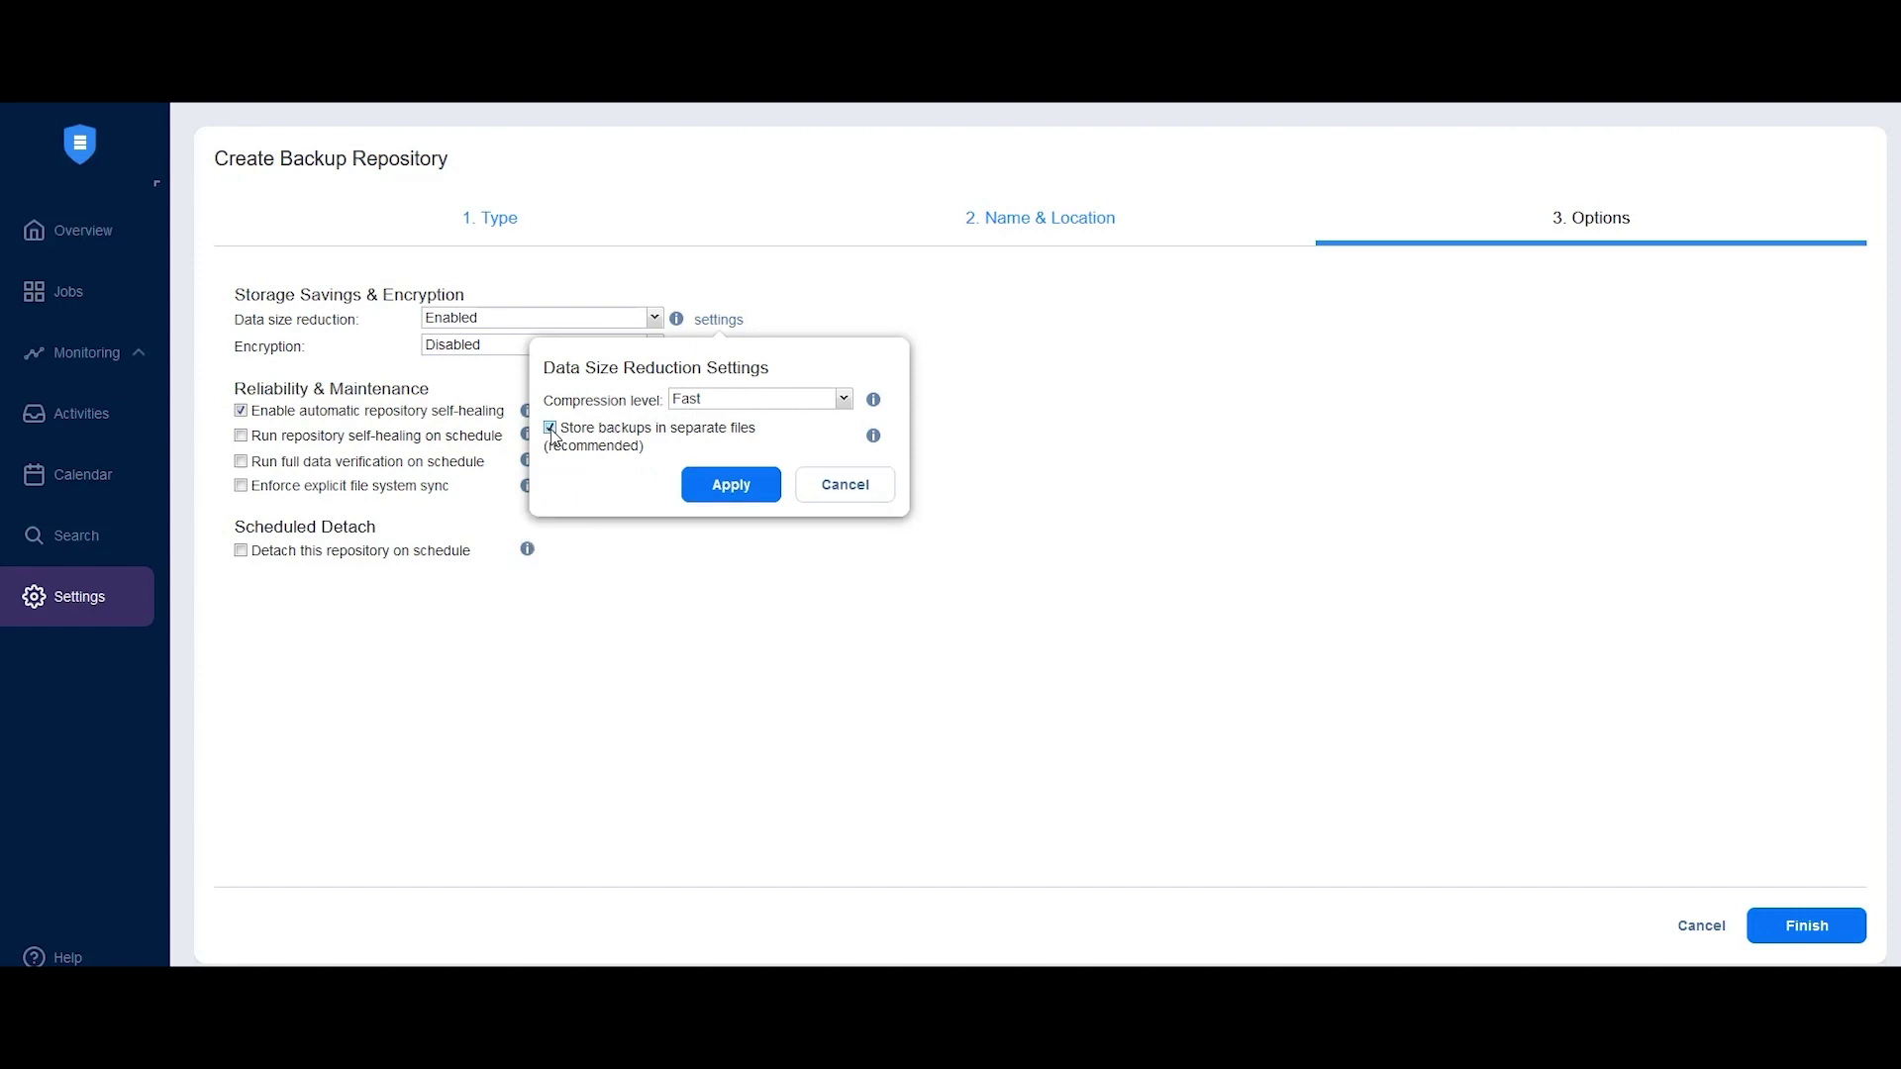
left_click(741, 493)
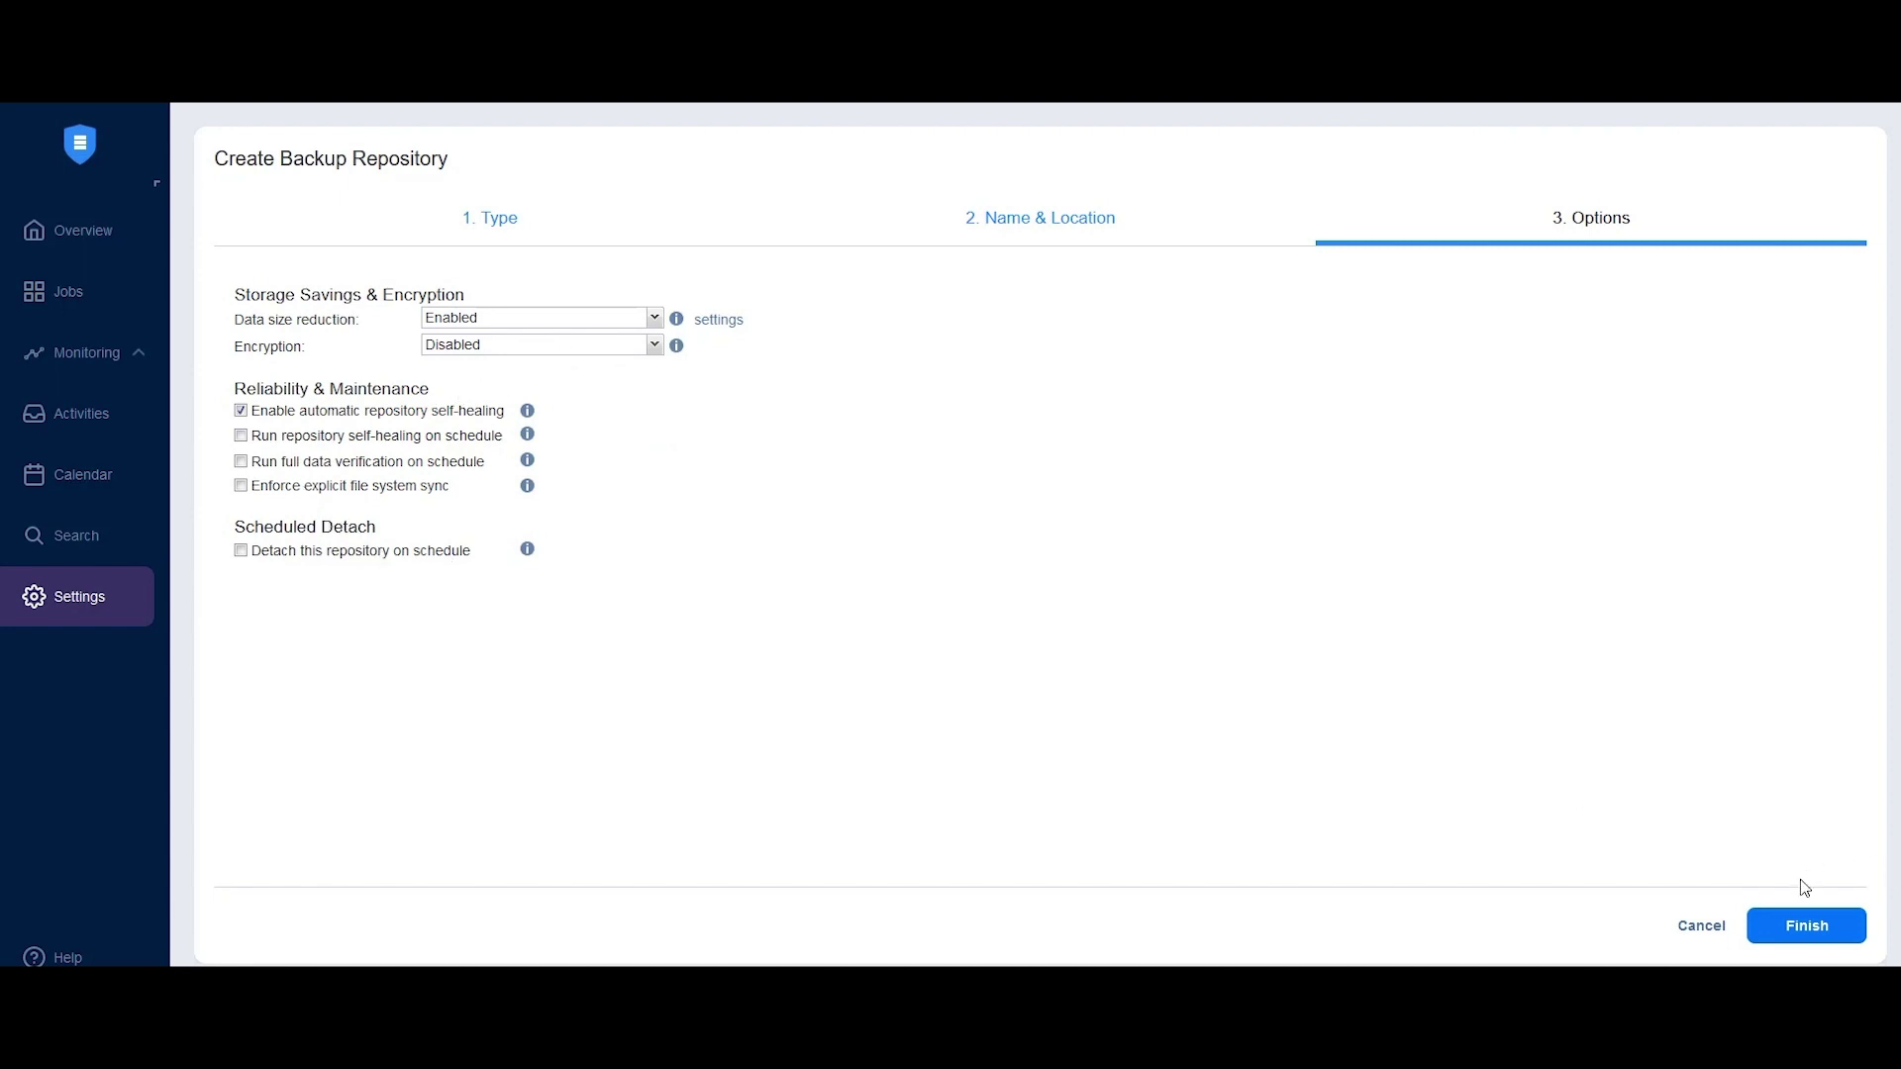
left_click(1804, 927)
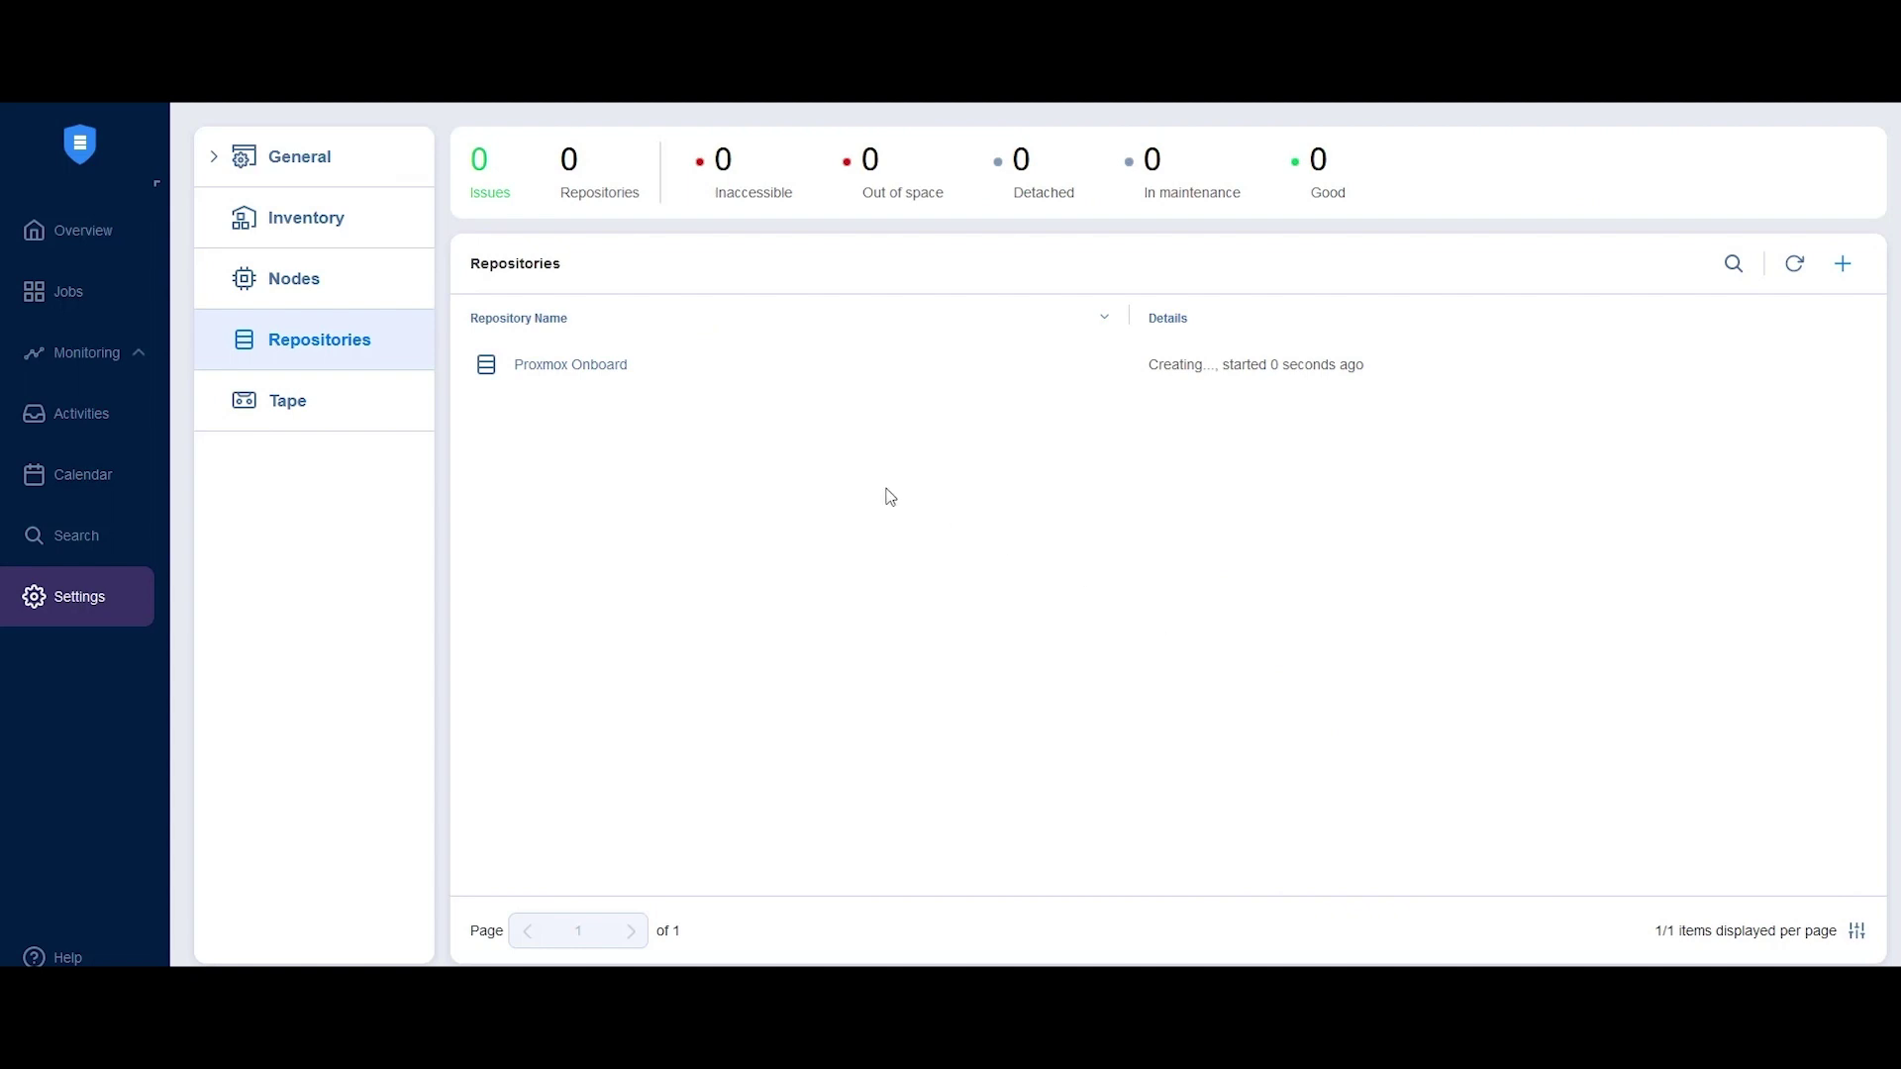